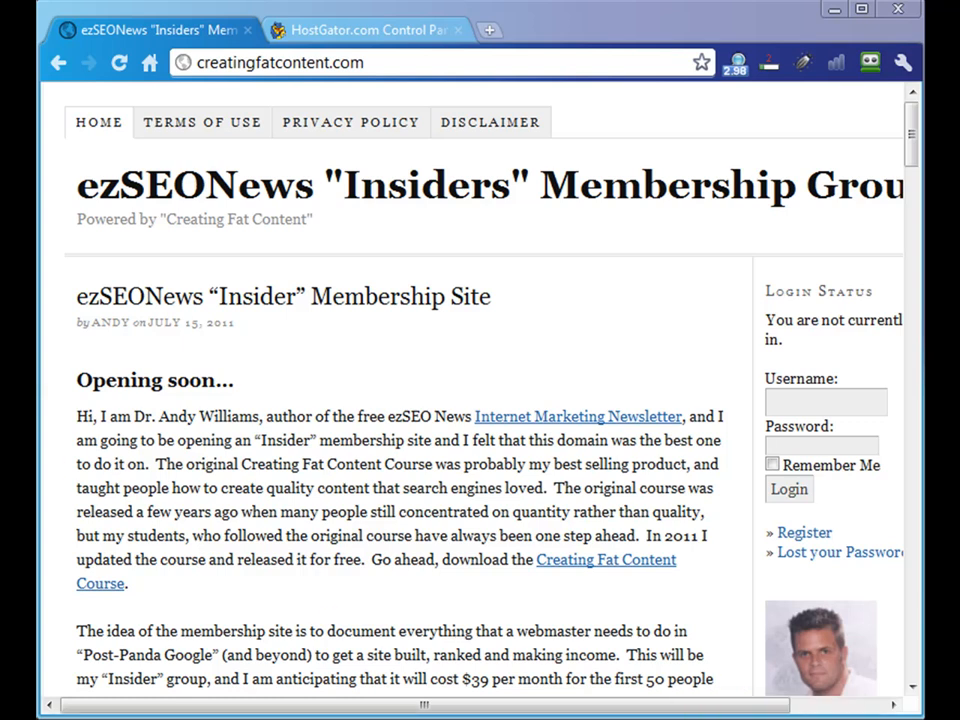
- Switch to the FTP client and upload wptwin.php to the remote /public_html/creatingfatcontent.com folder
key("alt+Tab")
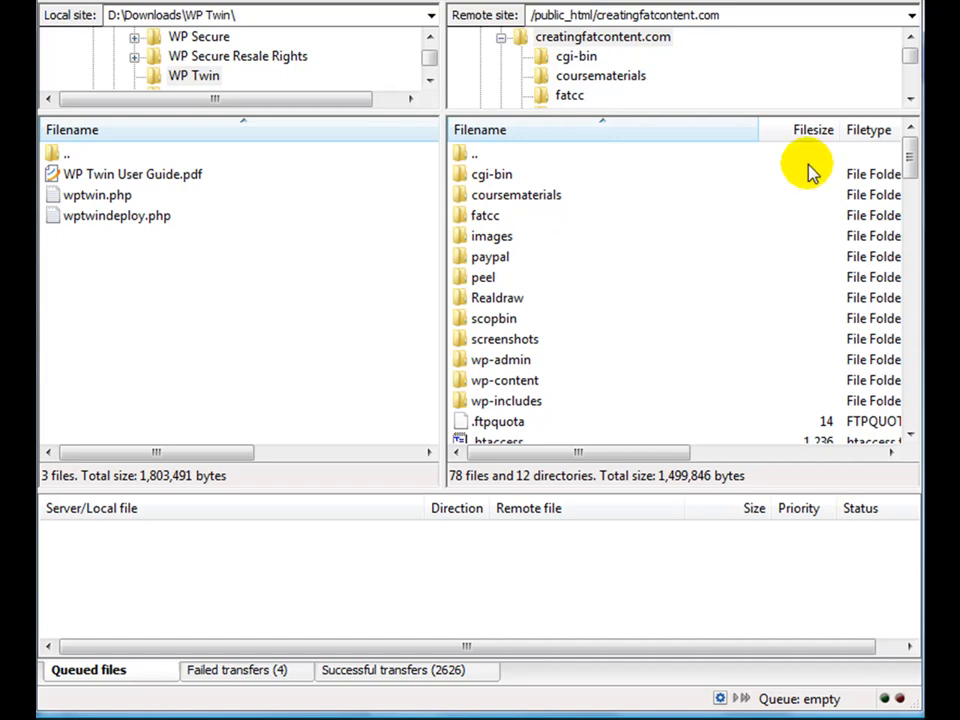
mouse_move(910, 163)
left_mouse_down()
mouse_move(912, 410)
mouse_move(911, 150)
left_mouse_up()
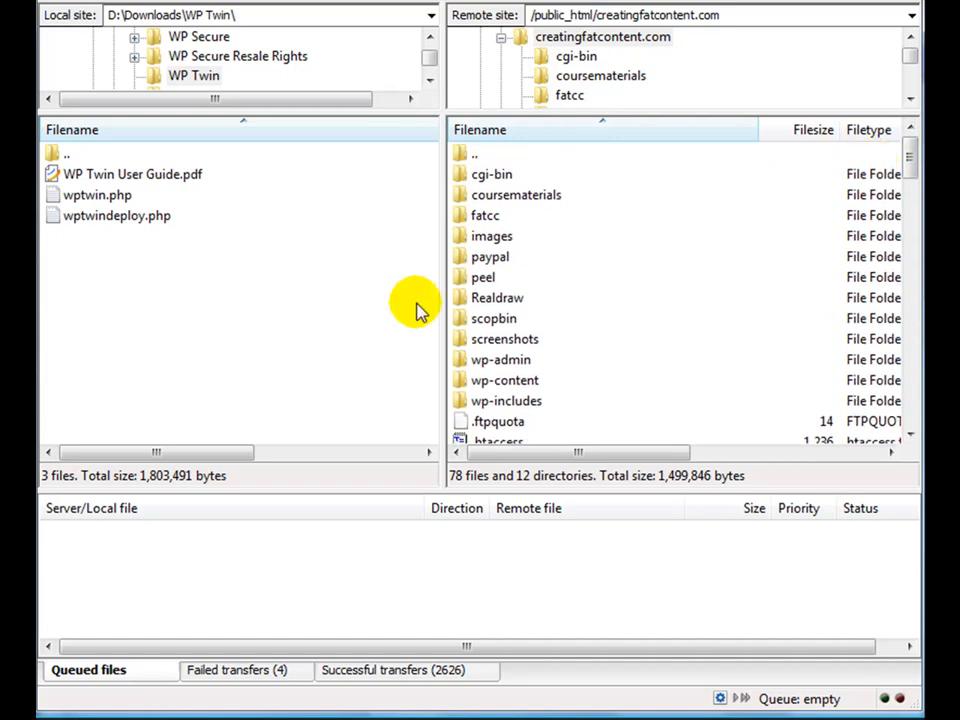
left_click(119, 202)
left_click_drag(119, 202, 553, 440)
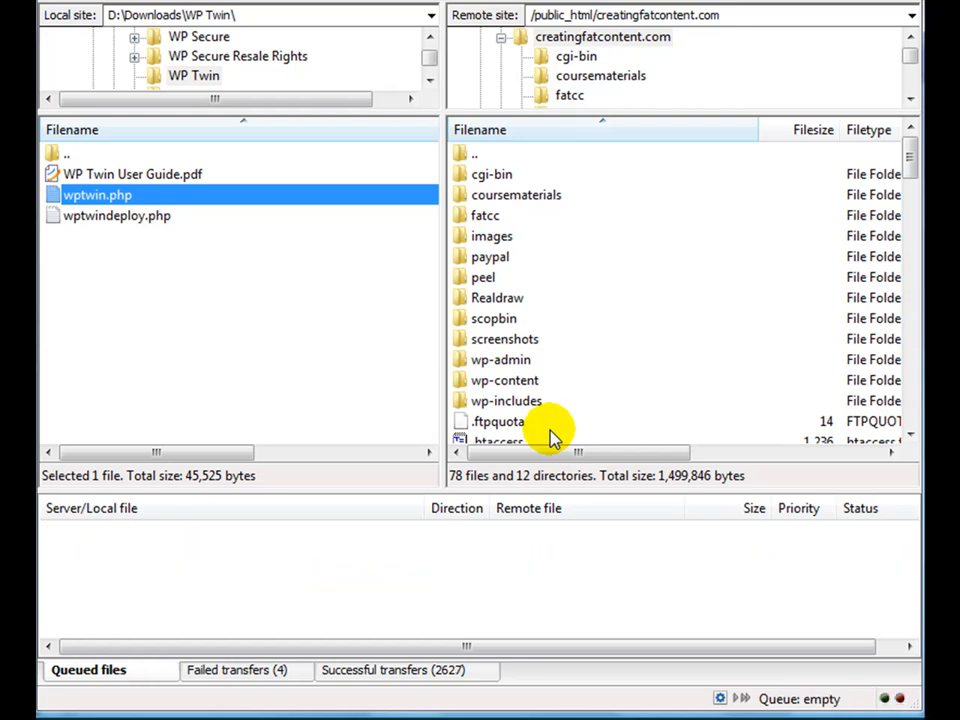
- Switch back to the browser and open creatingfatcontent.com/wptwin.php
key("alt+Tab")
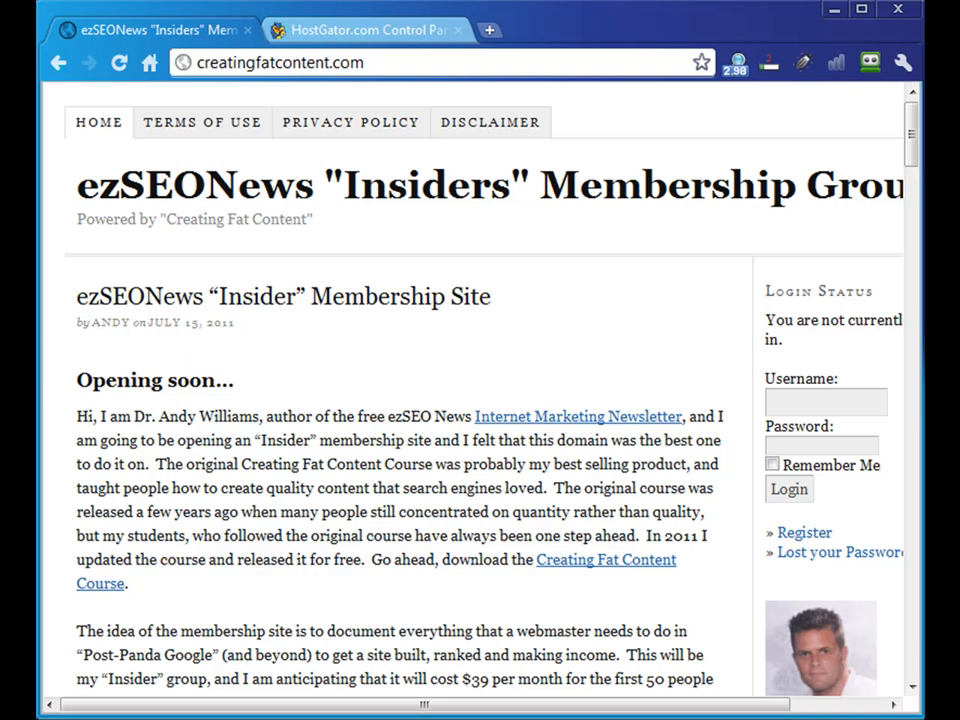
left_click(395, 67)
left_click(395, 67)
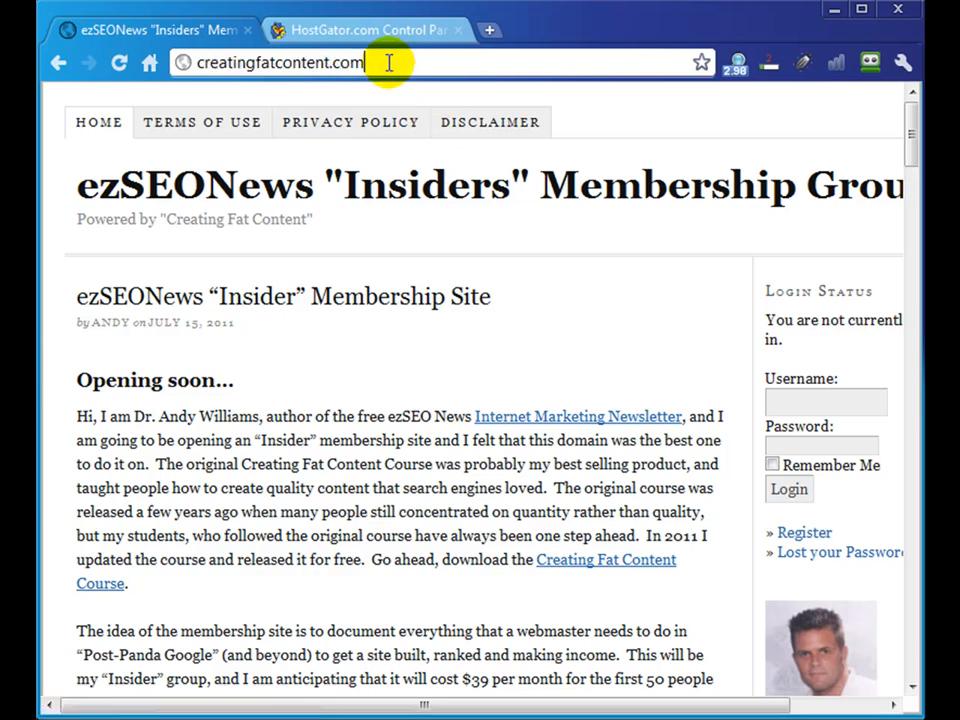
type("/w")
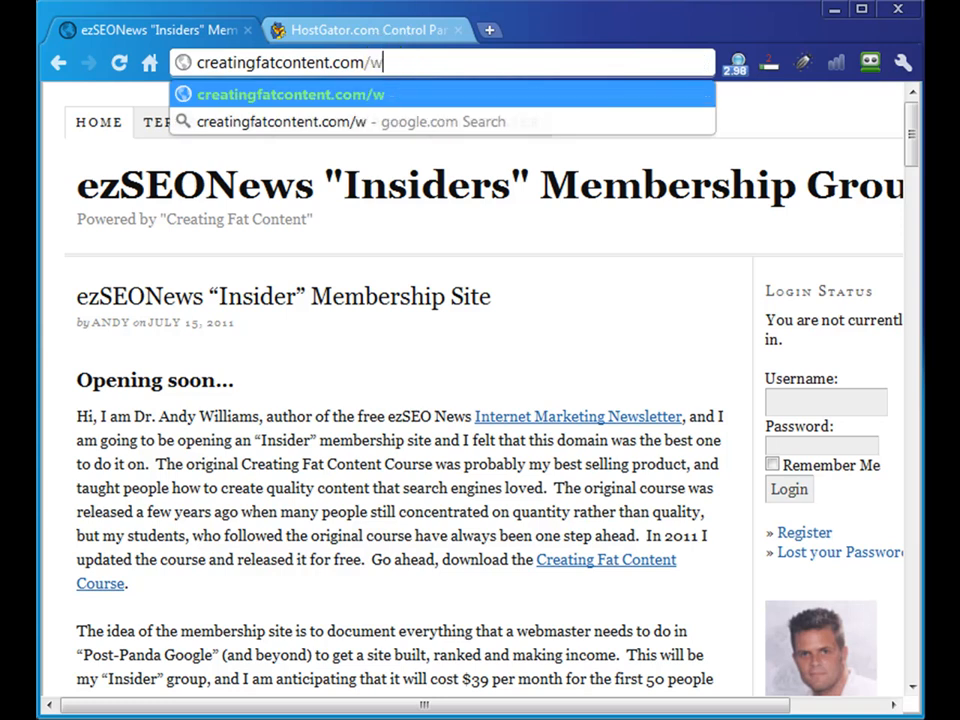
type("ptwin.php")
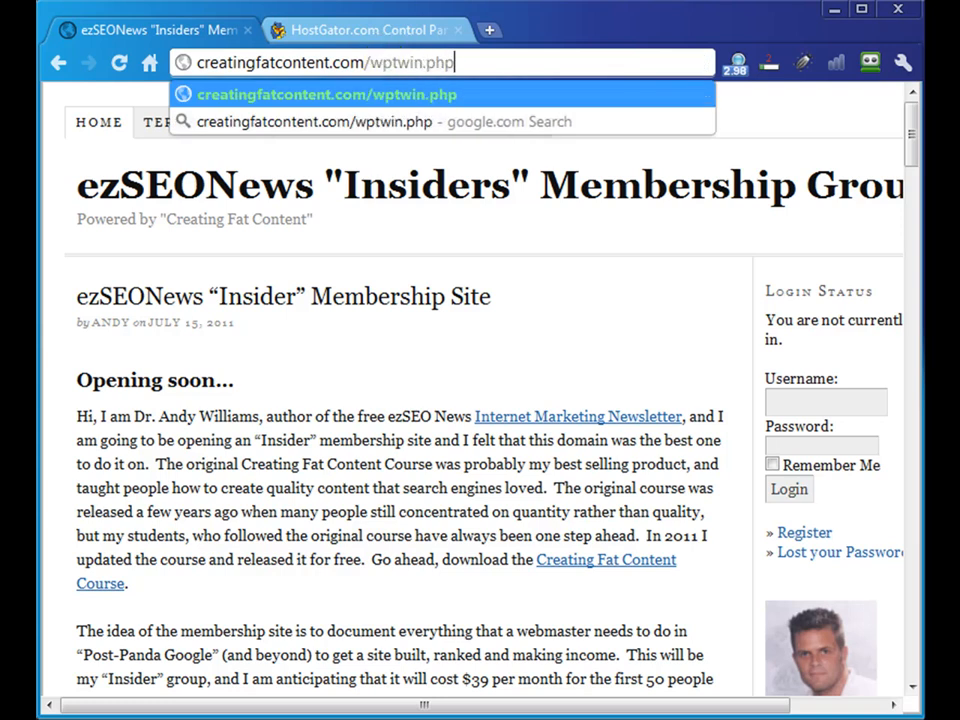
key("Return")
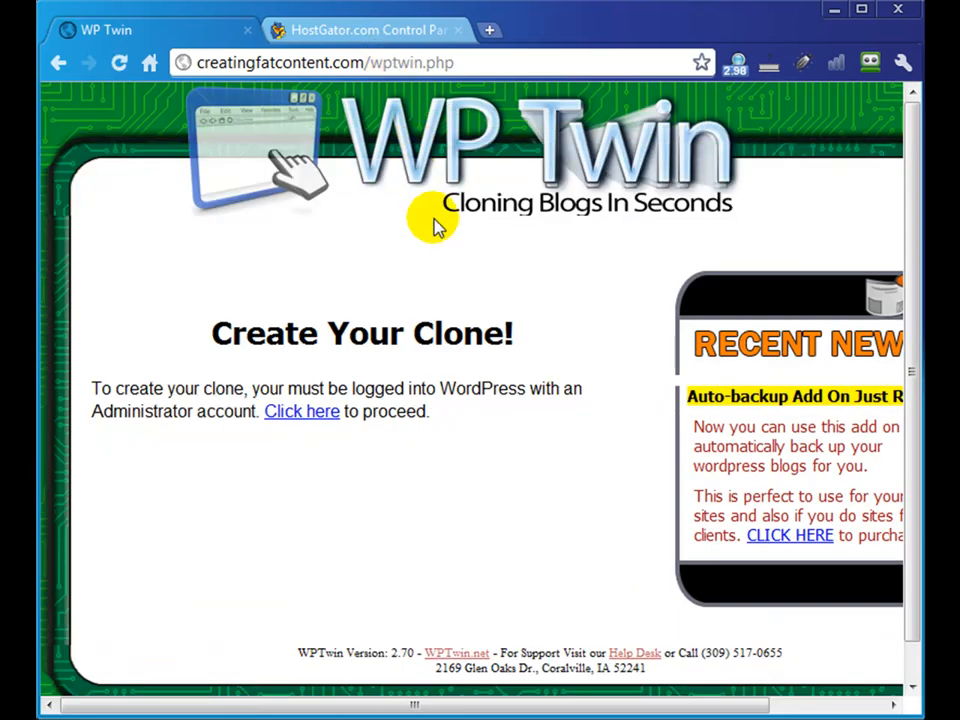
- Follow the WP Twin prompt and log in to WordPress with the administrator account to reach the cloning instructions
left_click(293, 419)
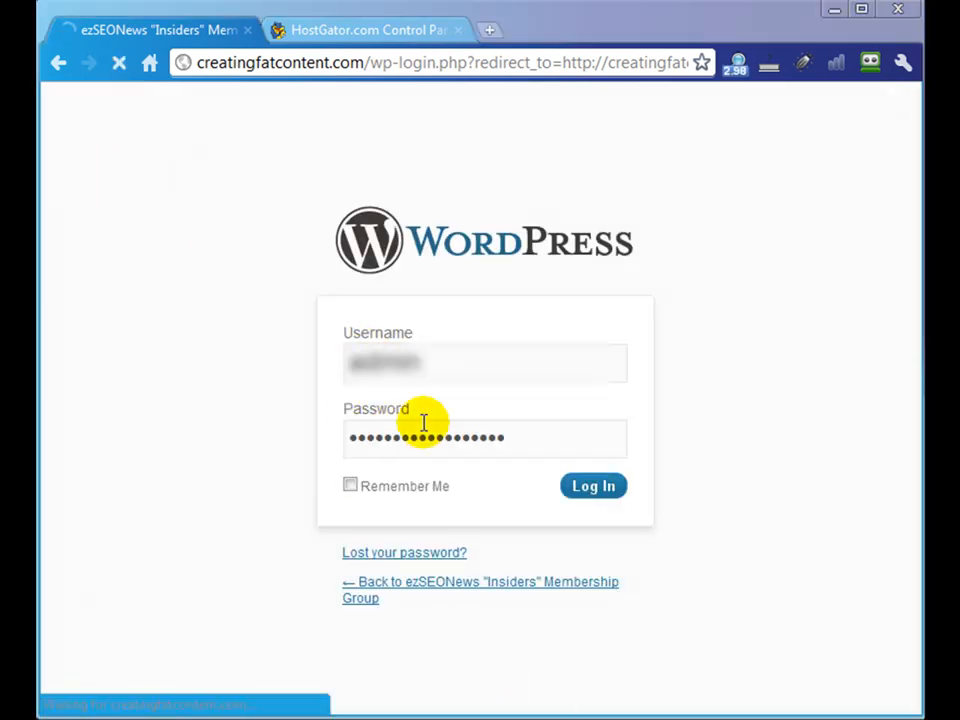
left_click(580, 490)
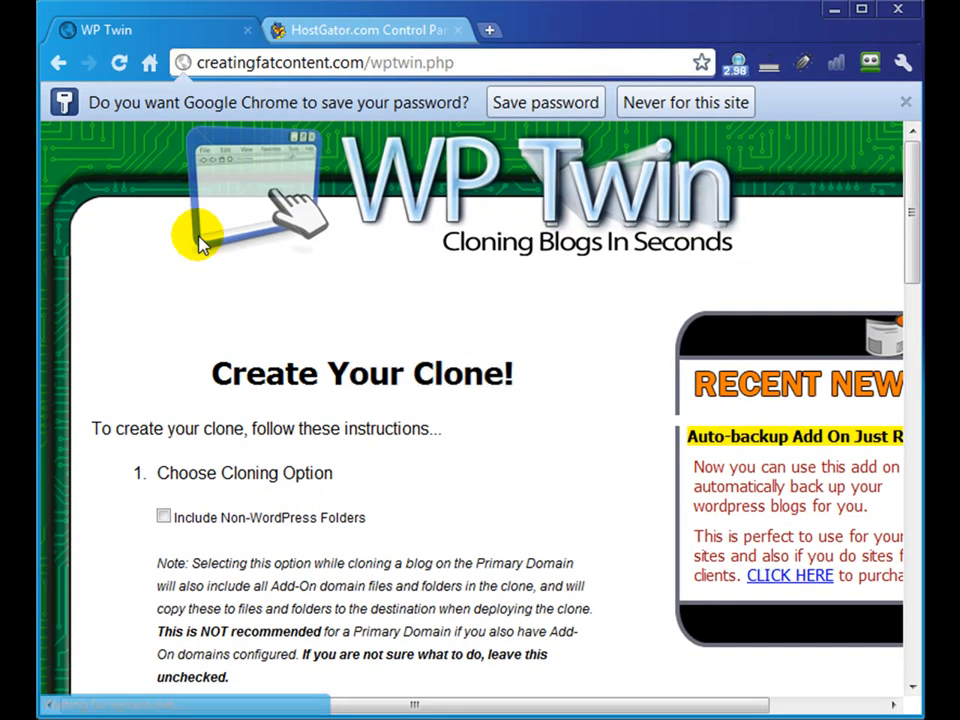
scroll(250, 400, "down", 2)
scroll(250, 390, "up", 2)
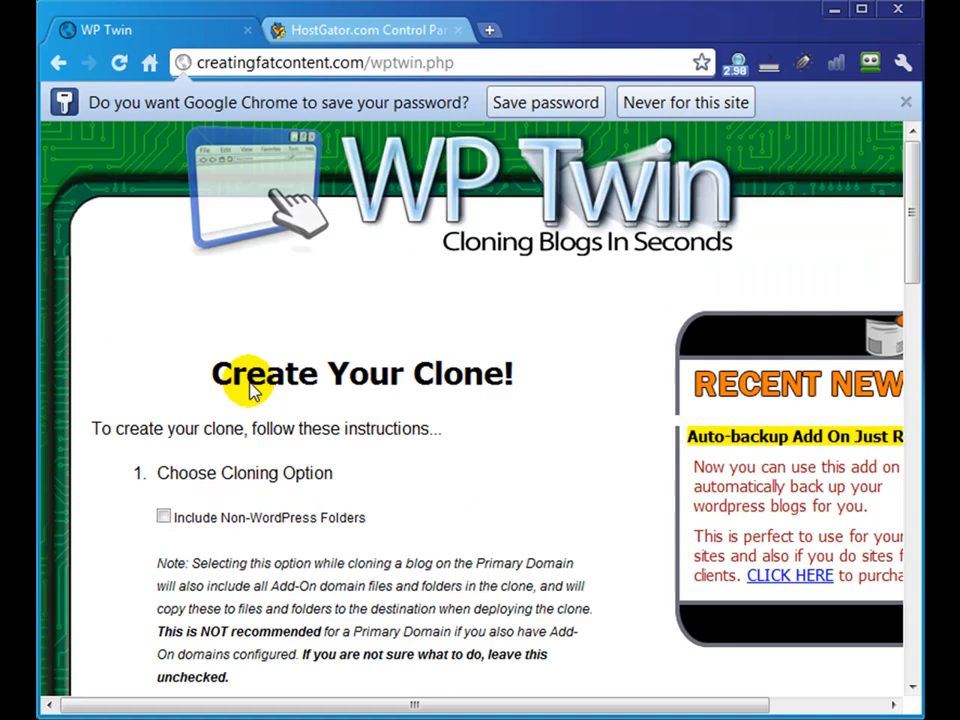
- Review the non-WordPress folders on the server, then clone the site with Include Non-WordPress Folders enabled
scroll(245, 378, "down", 4)
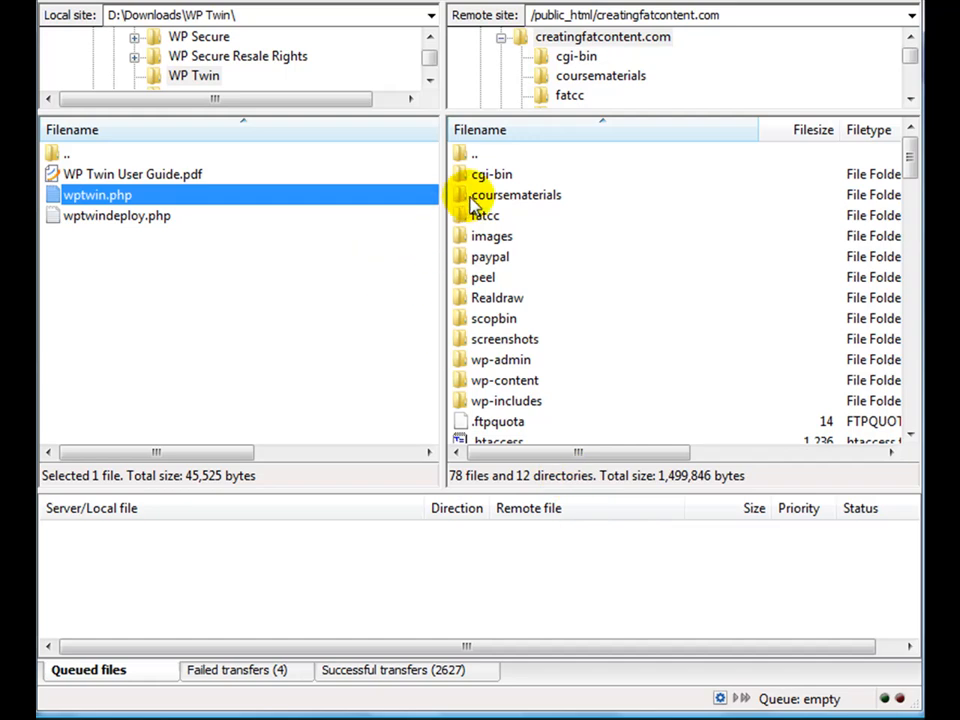
left_click(474, 198)
left_click(468, 215)
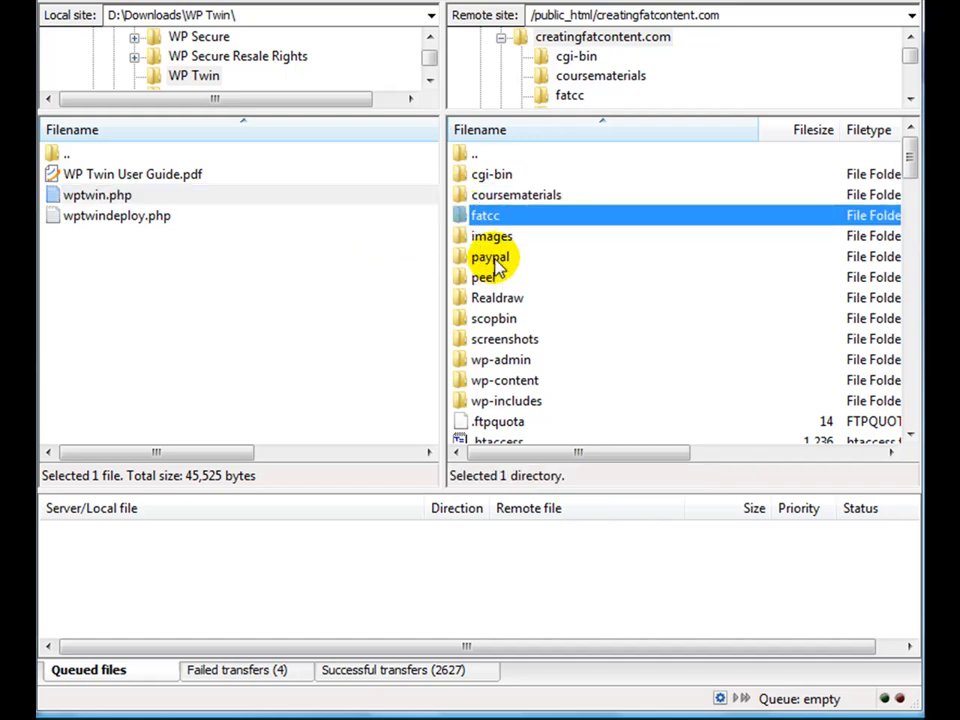
left_click(492, 258)
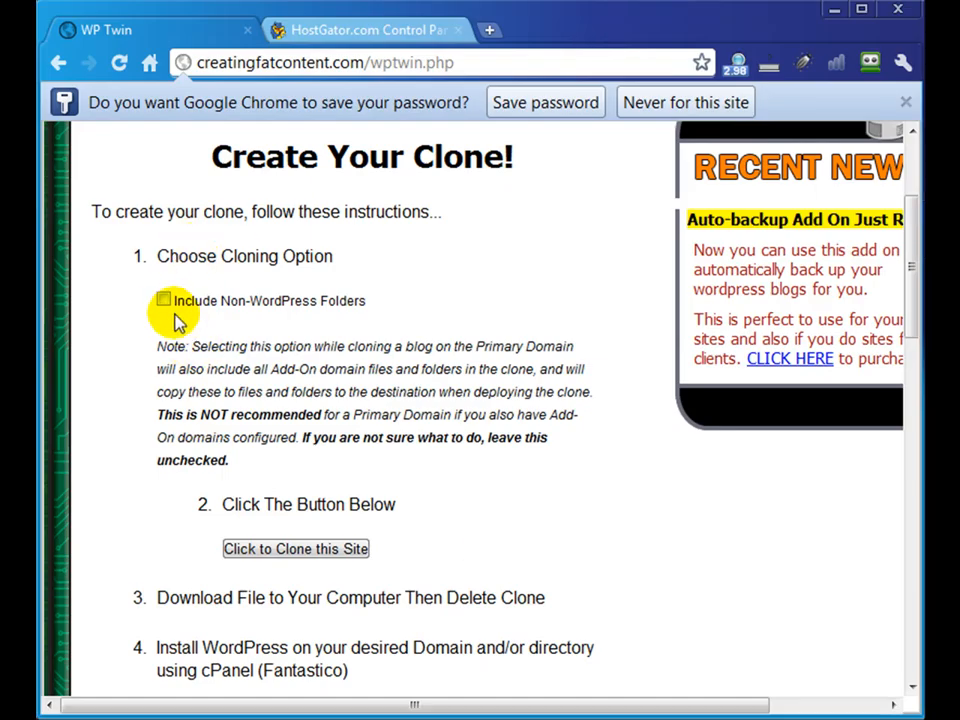
left_click(165, 303)
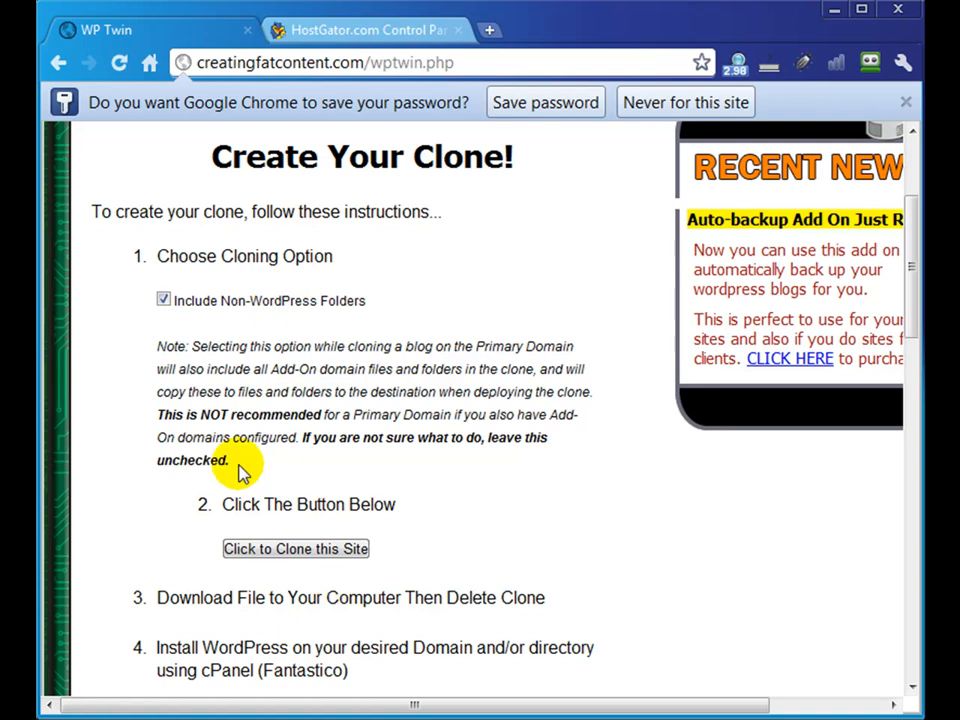
left_click(256, 547)
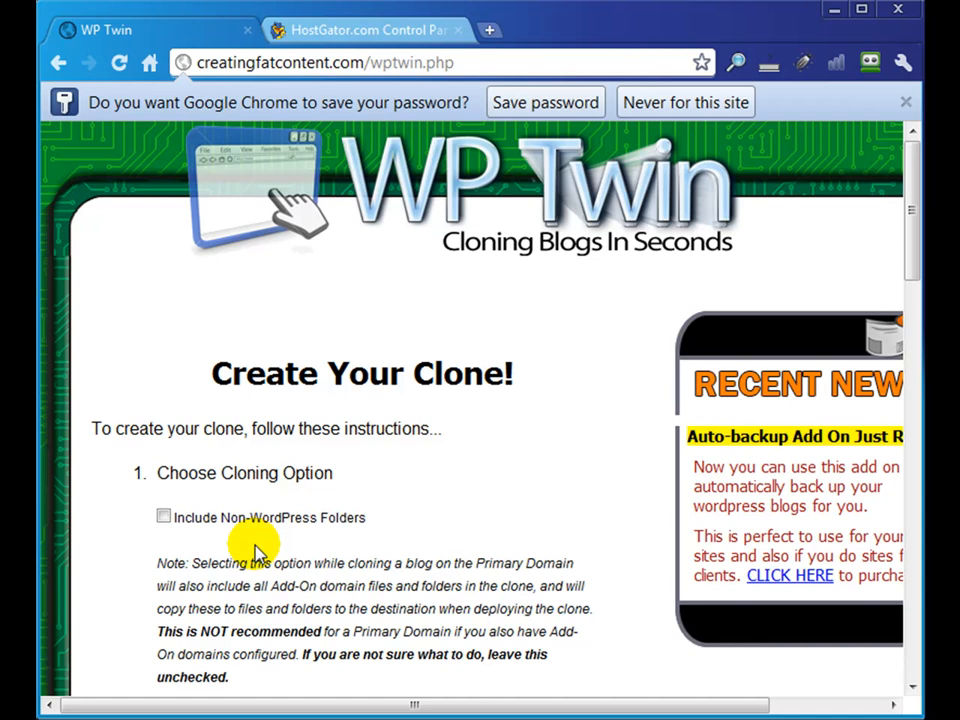
- Download the newly created clone file to the computer and delete that clone from the server
scroll(253, 546, "down", 2)
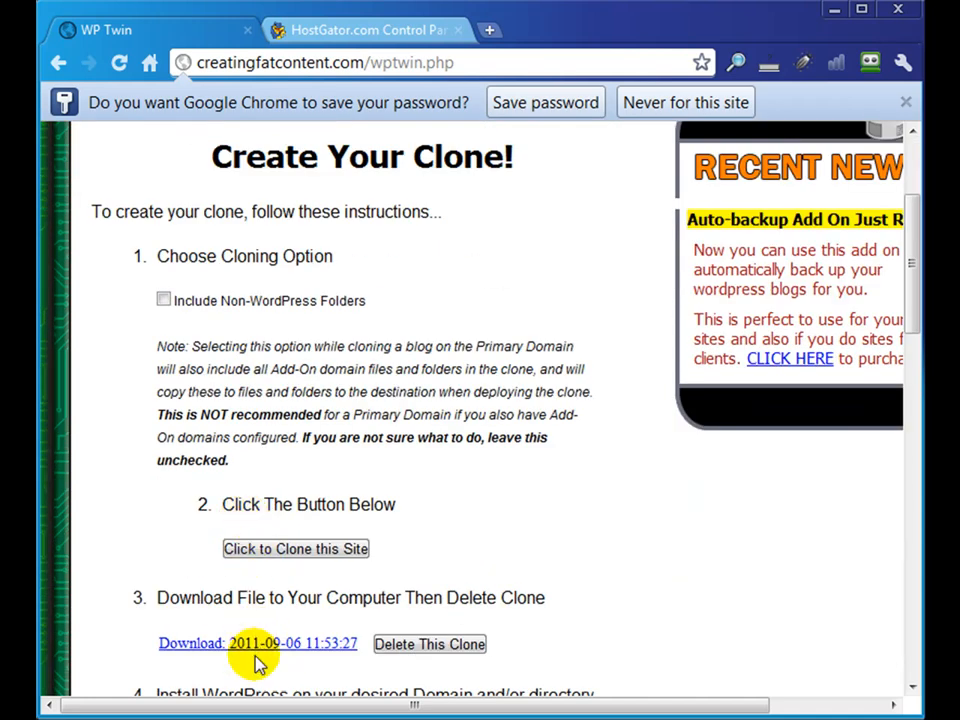
scroll(300, 590, "down", 1)
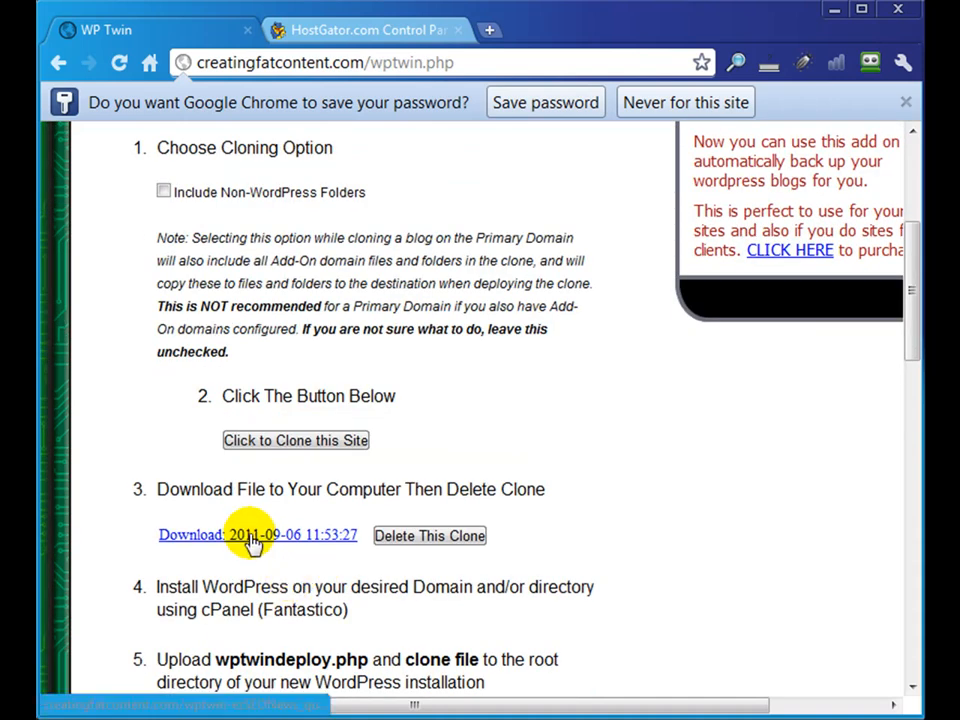
left_click(265, 536)
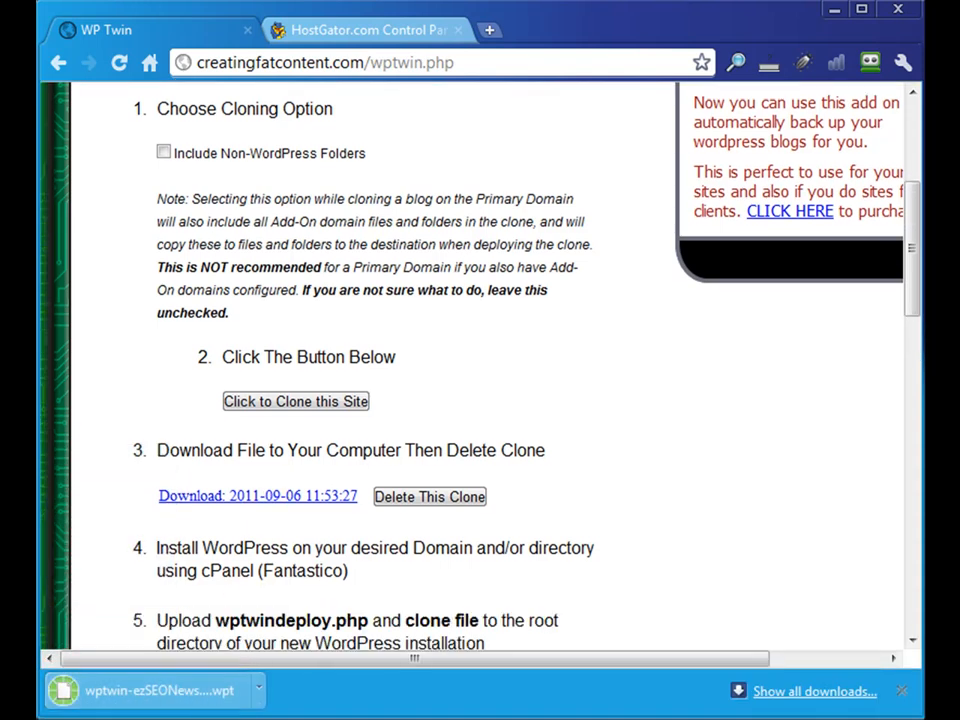
left_click(452, 506)
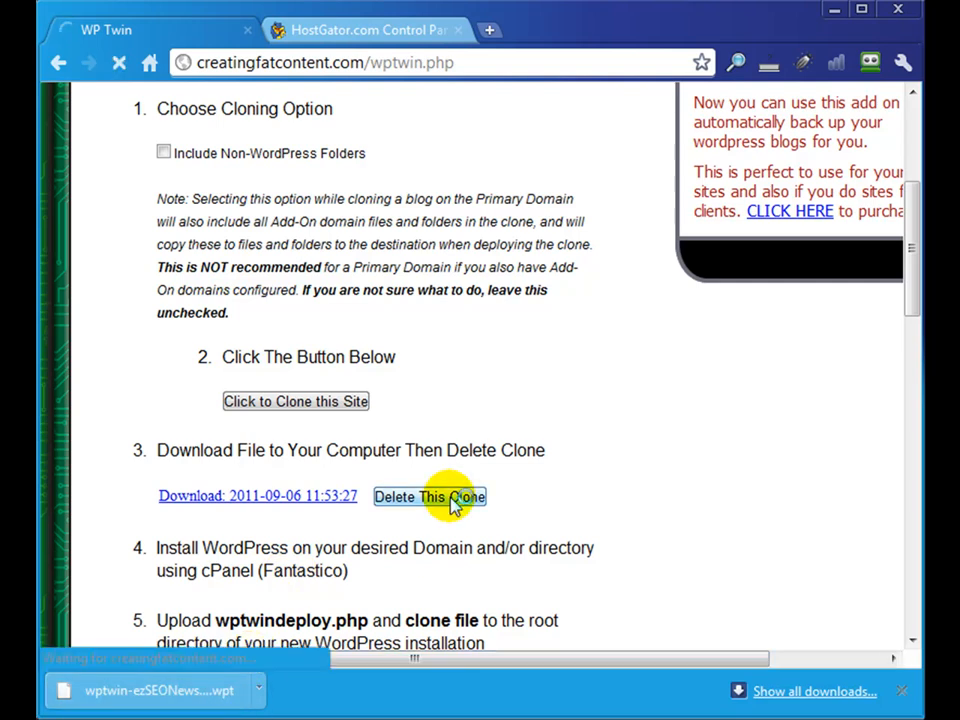
scroll(318, 498, "down", 4)
scroll(326, 490, "up", 4)
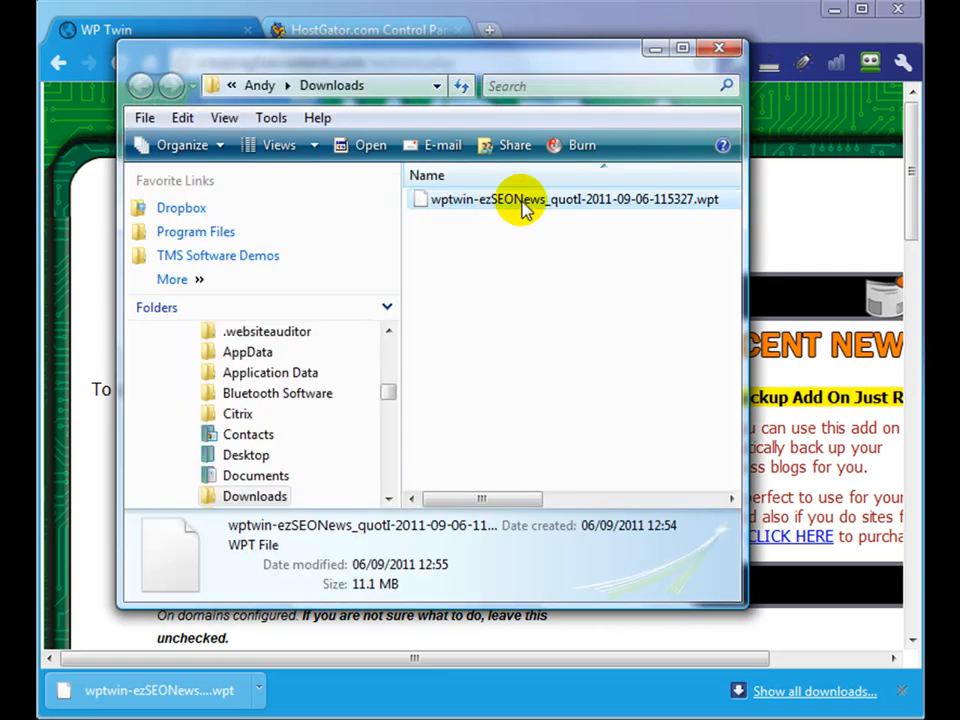
- Inspect the downloaded .wpt clone file in the local Downloads folder and leave its name as it is
left_click(522, 201)
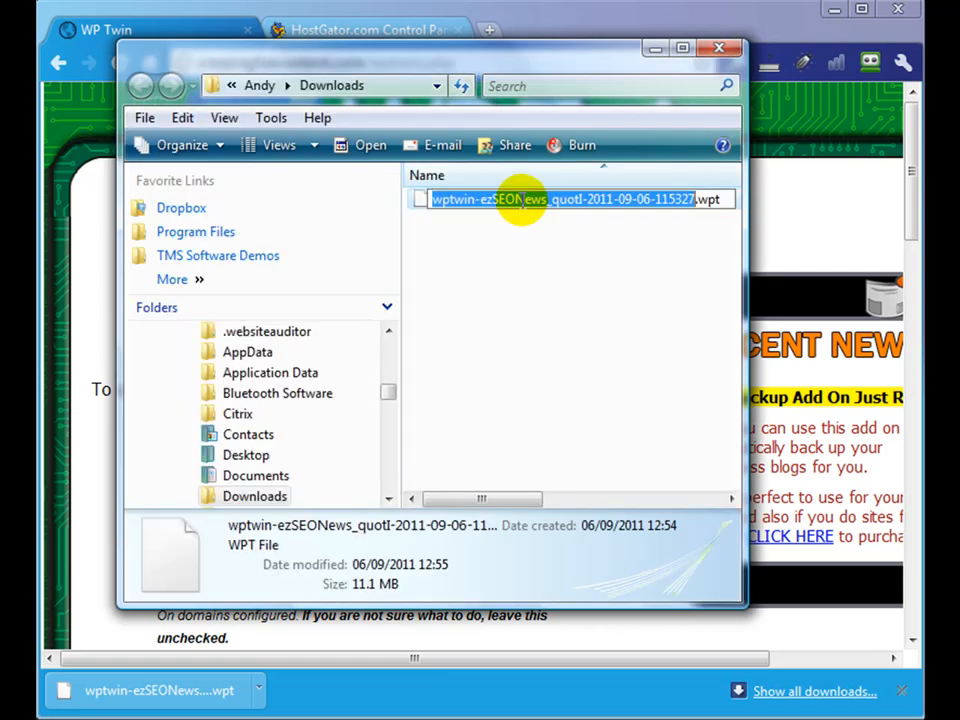
left_click(617, 326)
left_click_drag(525, 62, 30, 85)
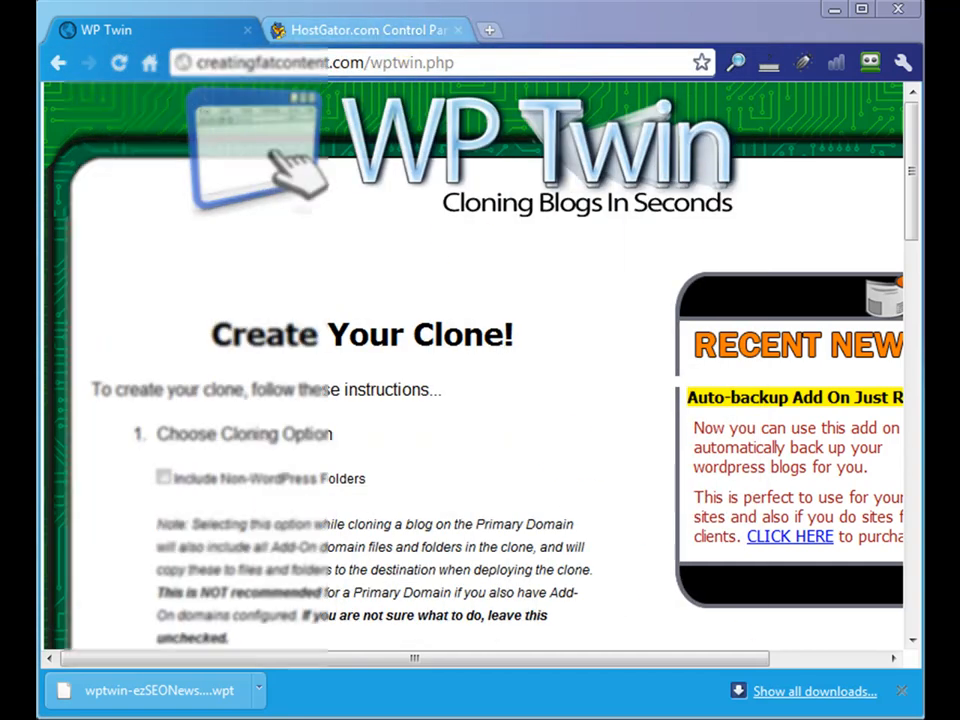
- Remove the creatingfatcontent.com WordPress installation with Fantastico in the HostGator control panel
left_click(366, 36)
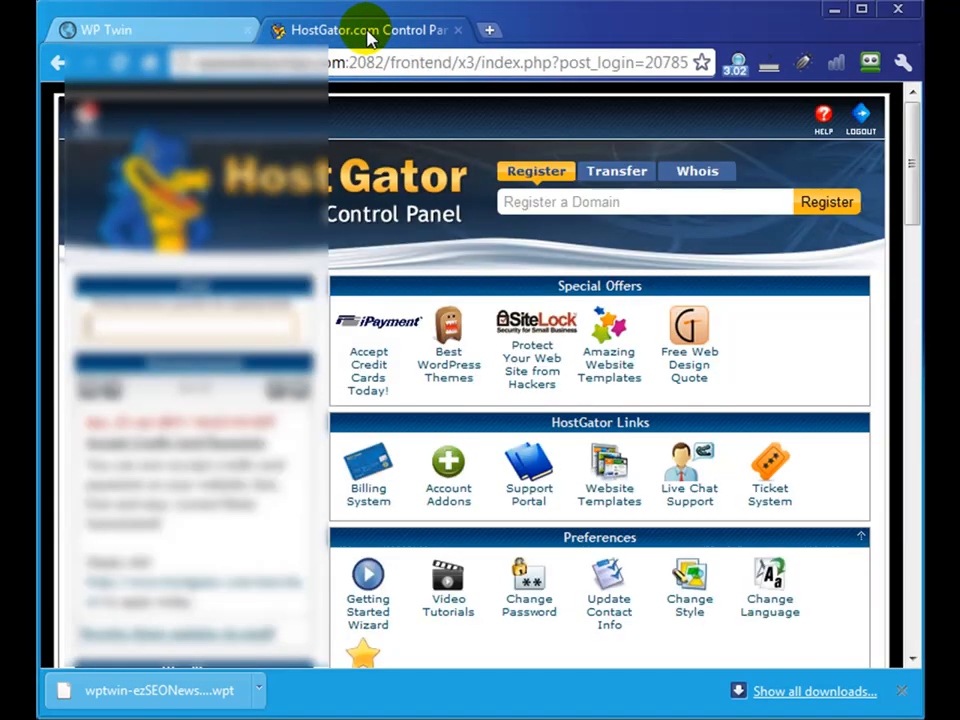
scroll(525, 405, "down", 10)
scroll(525, 408, "down", 4)
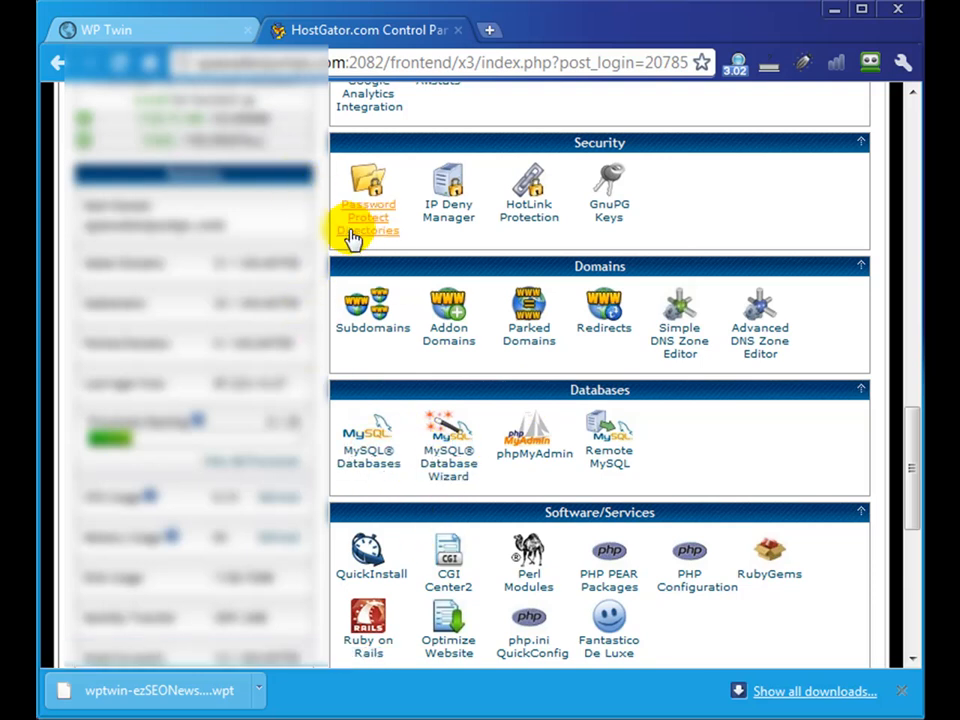
left_click(364, 455)
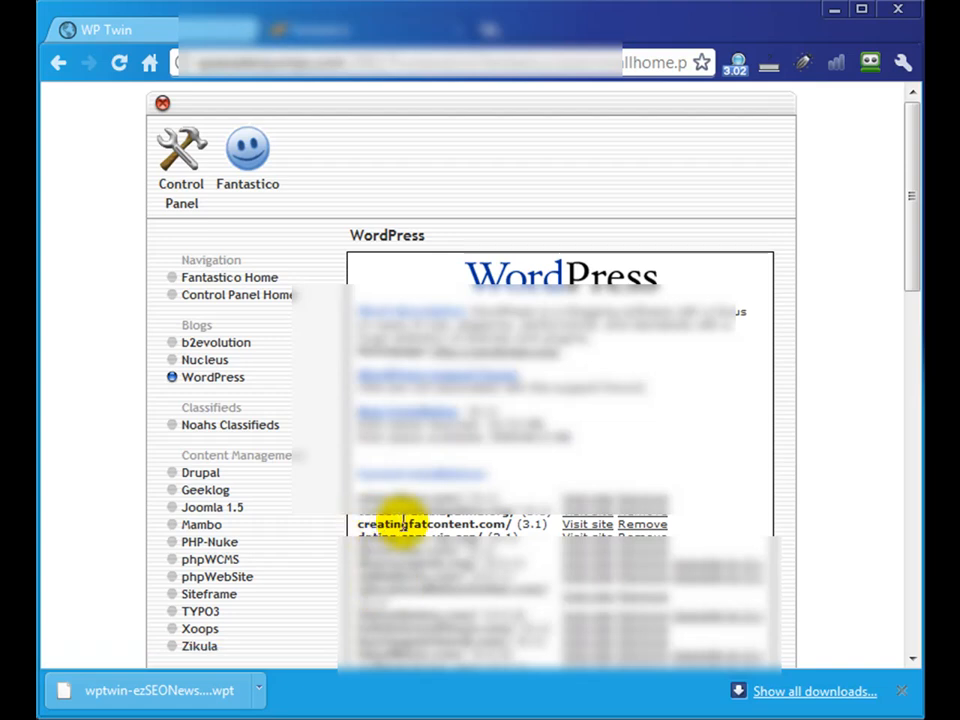
left_click_drag(400, 524, 495, 525)
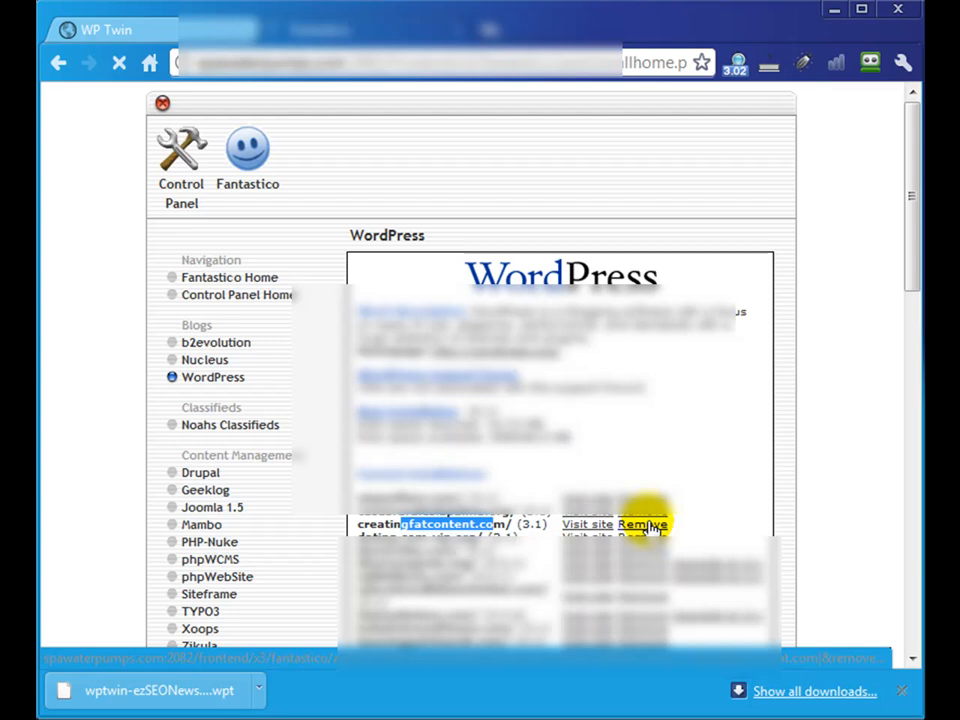
left_click(580, 383)
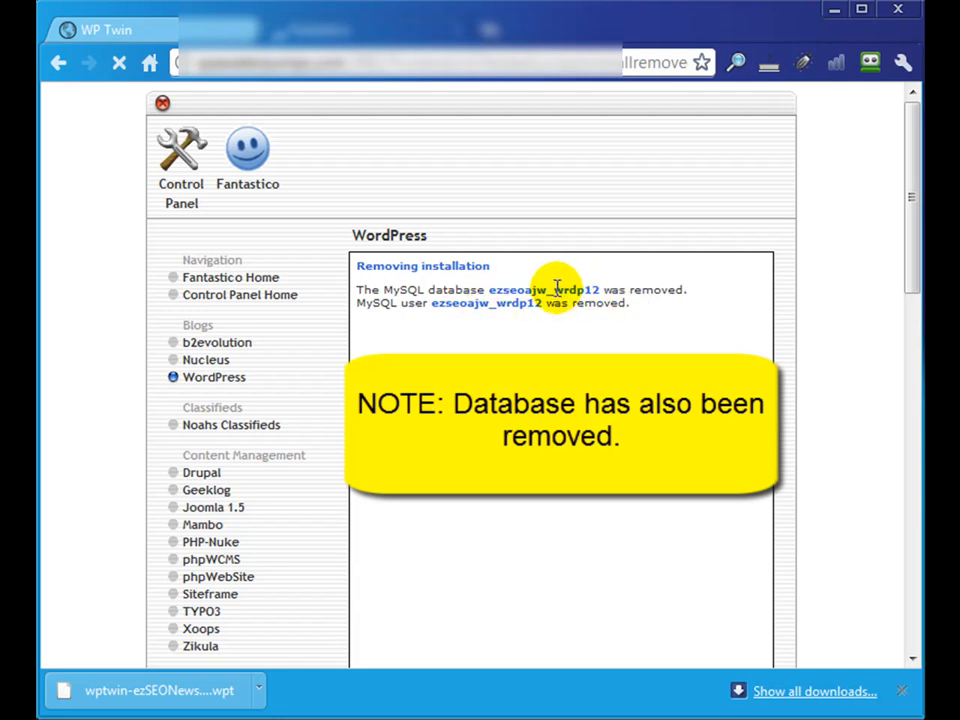
left_click_drag(490, 290, 599, 290)
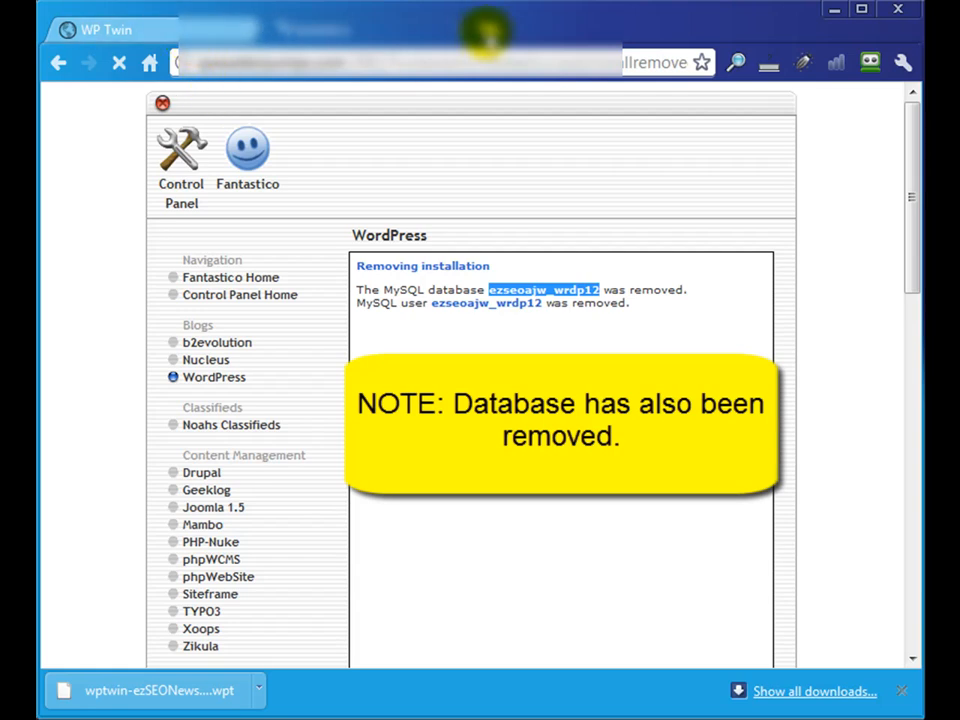
- Load creatingfatcontent.com in a new browser tab and look through what remains on the site
key("ctrl+t")
type("creatingfa")
type("tcontent.com")
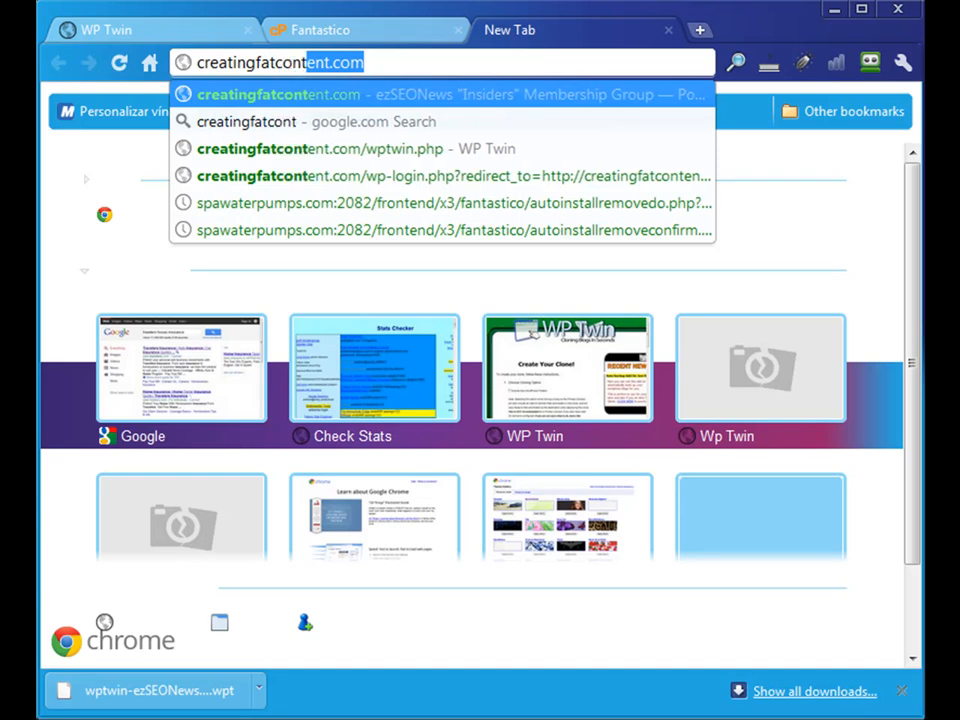
key("Return")
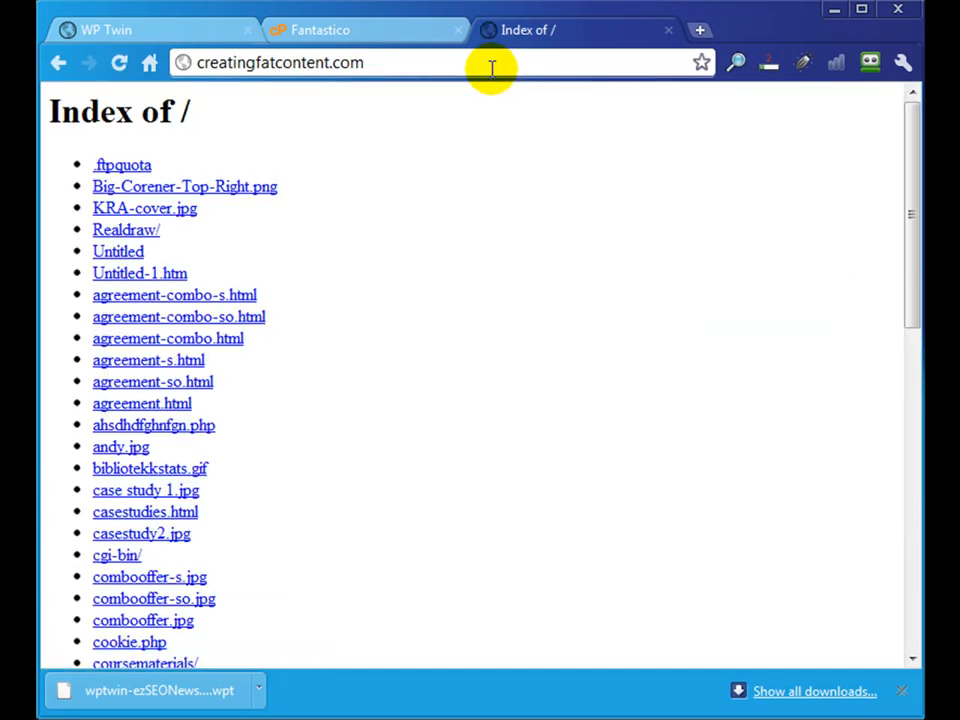
scroll(426, 356, "down", 4)
scroll(426, 356, "up", 4)
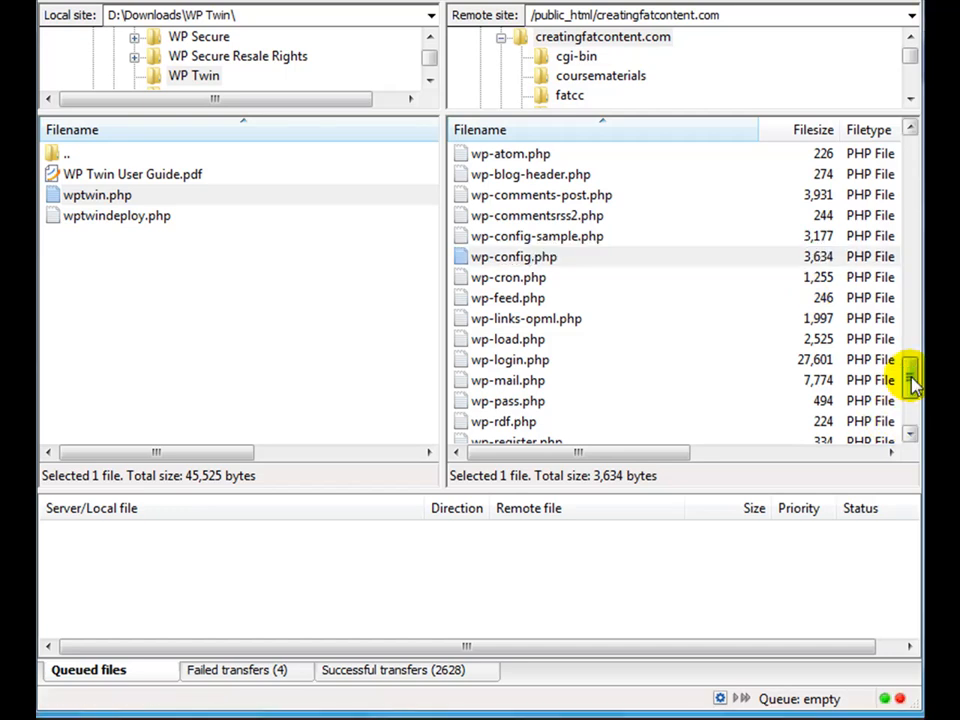
- Switch to the FTP client and delete every file and folder except cgi-bin from the remote creatingfatcontent.com directory
left_click_drag(910, 376, 910, 150)
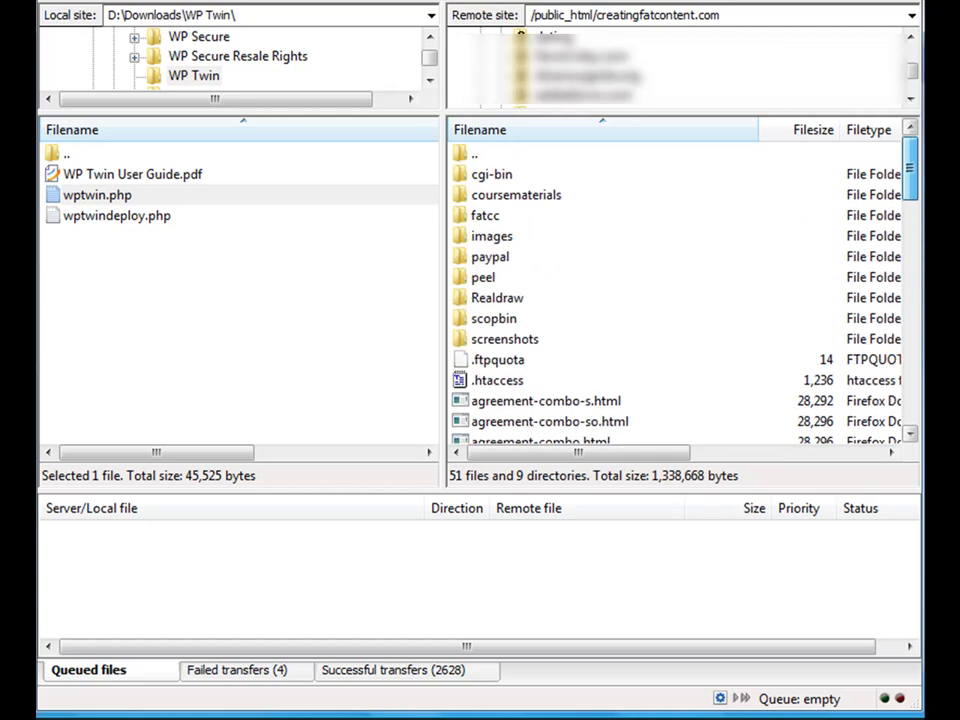
left_click(550, 174)
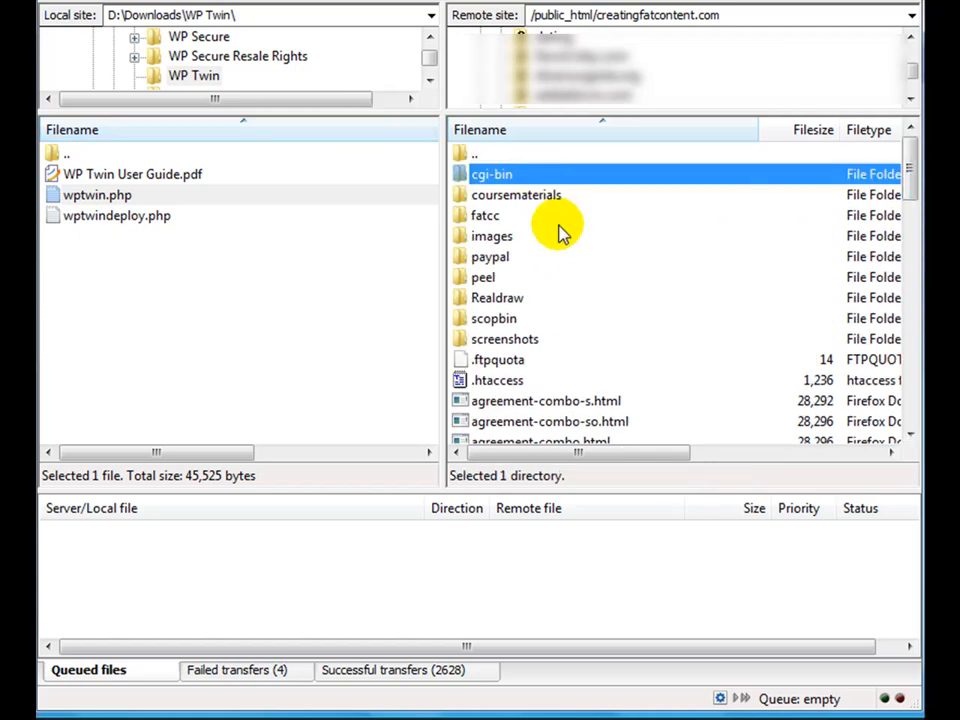
key("Down")
key("shift+Down")
key("shift+Down")
key("shift+Down")
key("shift+Down")
key("shift+Down")
key("shift+Down")
key("shift+Down")
key("shift+Down")
key("shift+Down")
key("shift+Down")
key("shift+Down")
key("shift+Down")
key("shift+Down")
key("shift+Down")
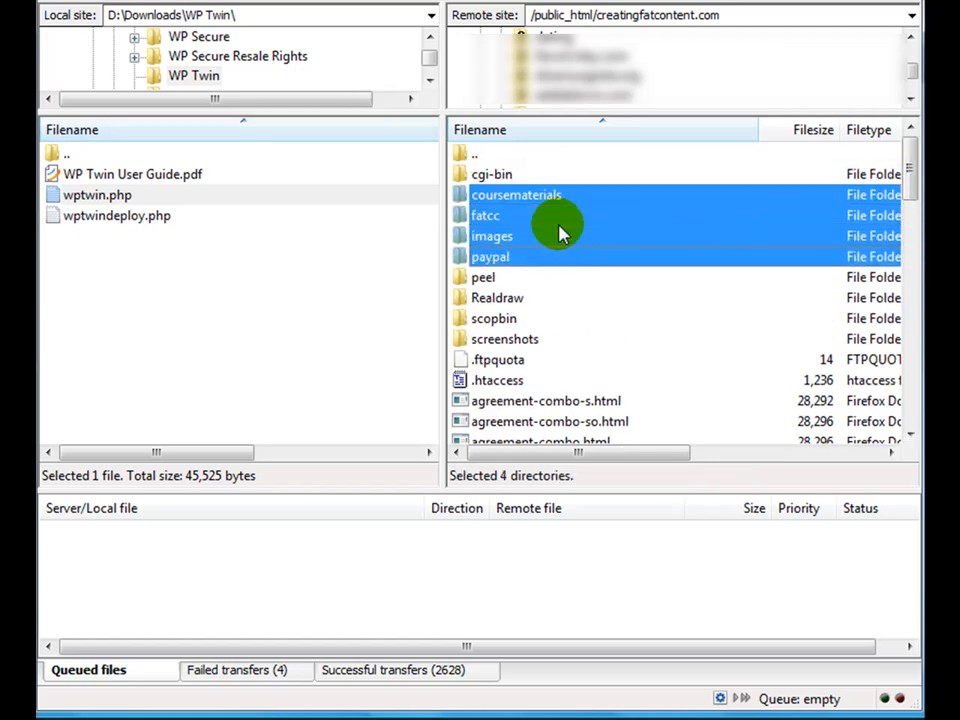
key("shift+Down")
key("shift+Down")
key("shift+Down")
key("shift+Down")
key("shift+Down")
key("shift+Down")
key("shift+Down")
key("shift+Down")
key("shift+Down")
key("shift+Down")
key("shift+Down")
key("shift+Down")
key("shift+Down")
key("shift+Down")
key("shift+Down")
key("shift+Down")
key("shift+Down")
key("shift+Down")
key("shift+Down")
key("shift+Down")
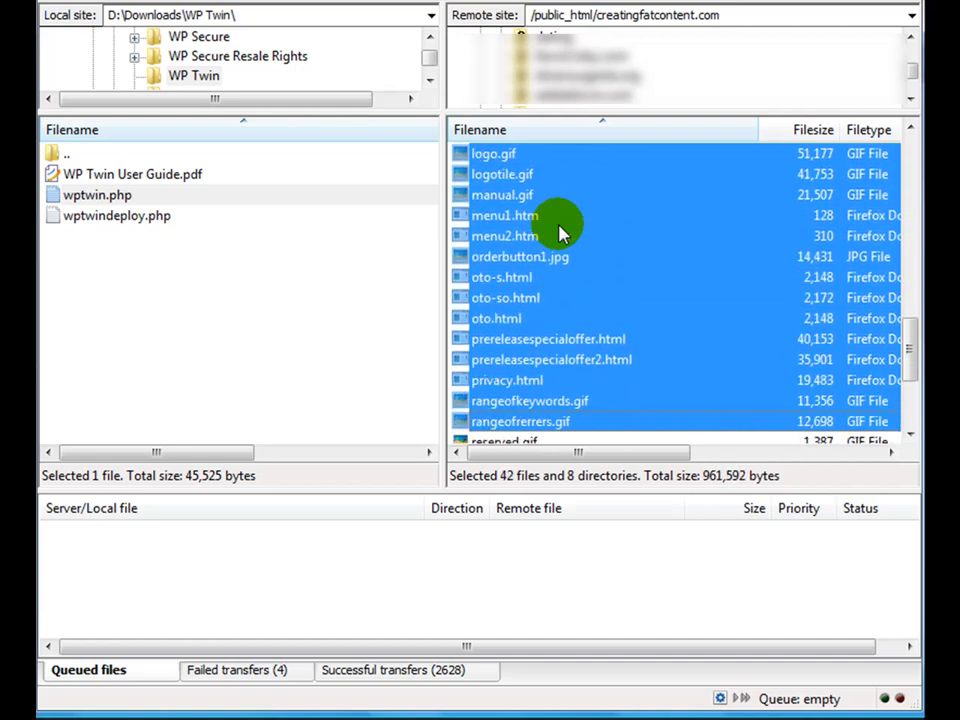
key("Delete")
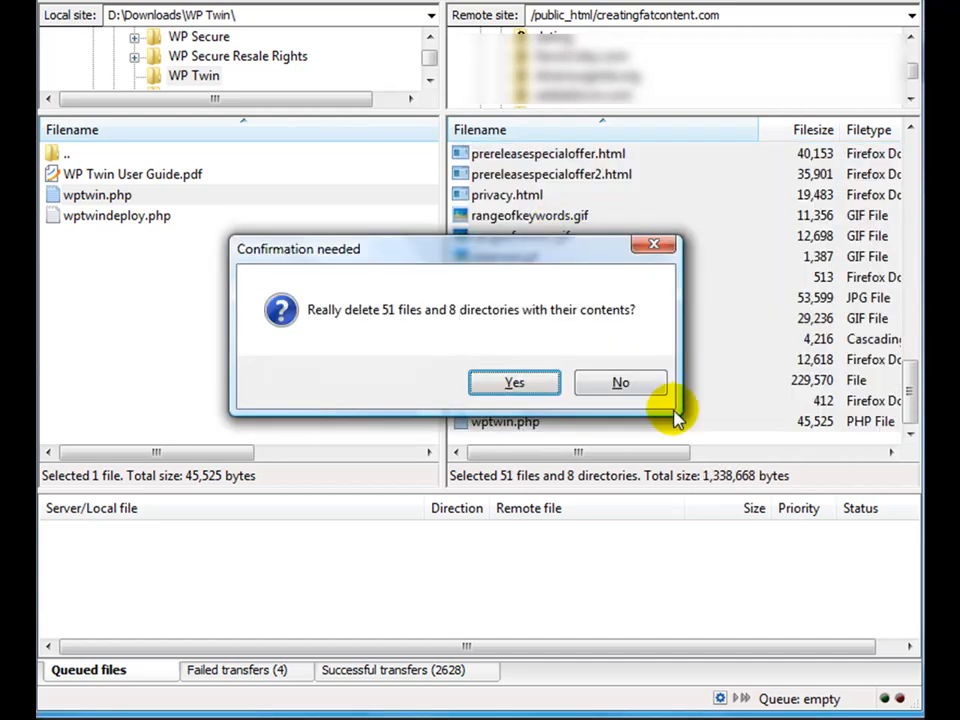
left_click(650, 388)
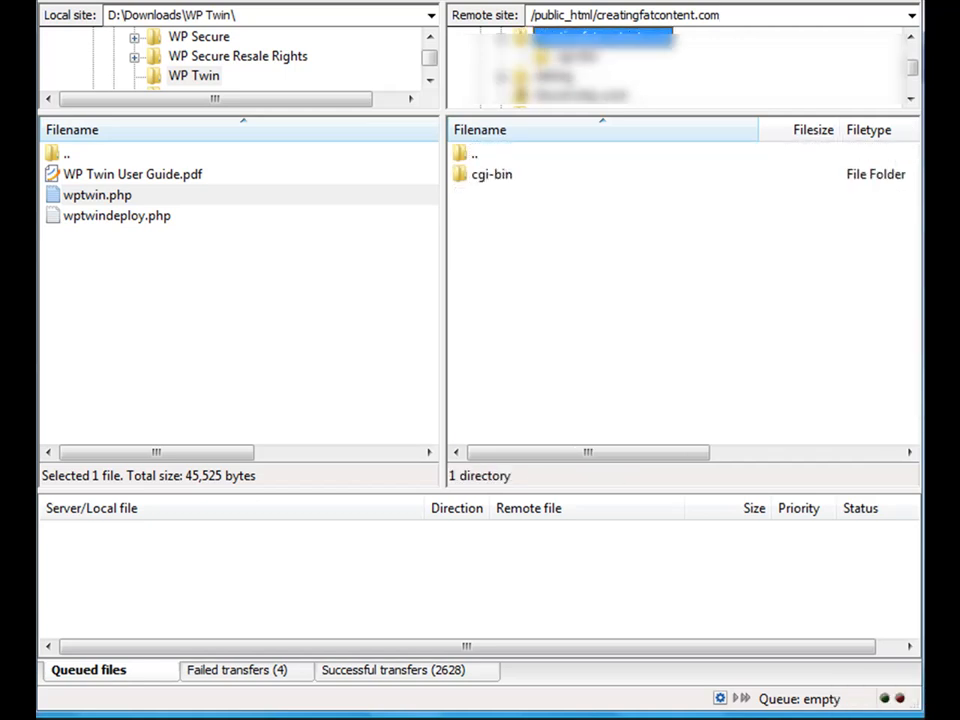
- Look inside the remote cgi-bin folder and reload the creatingfatcontent.com index page in the browser to check what is left
double_click(495, 175)
double_click(491, 154)
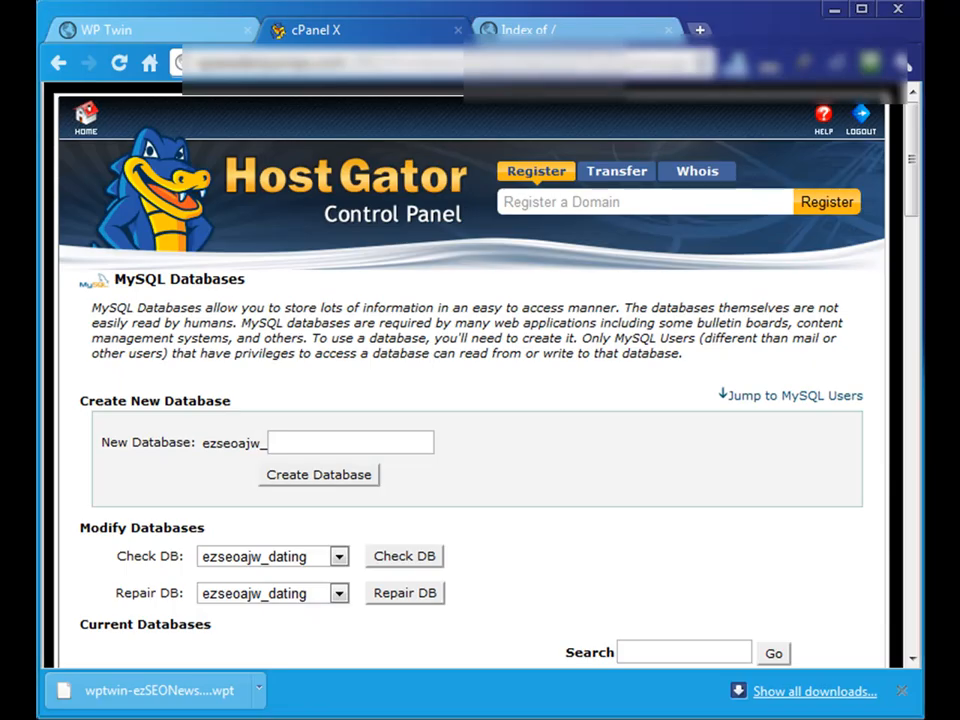
left_click(515, 28)
left_click(120, 63)
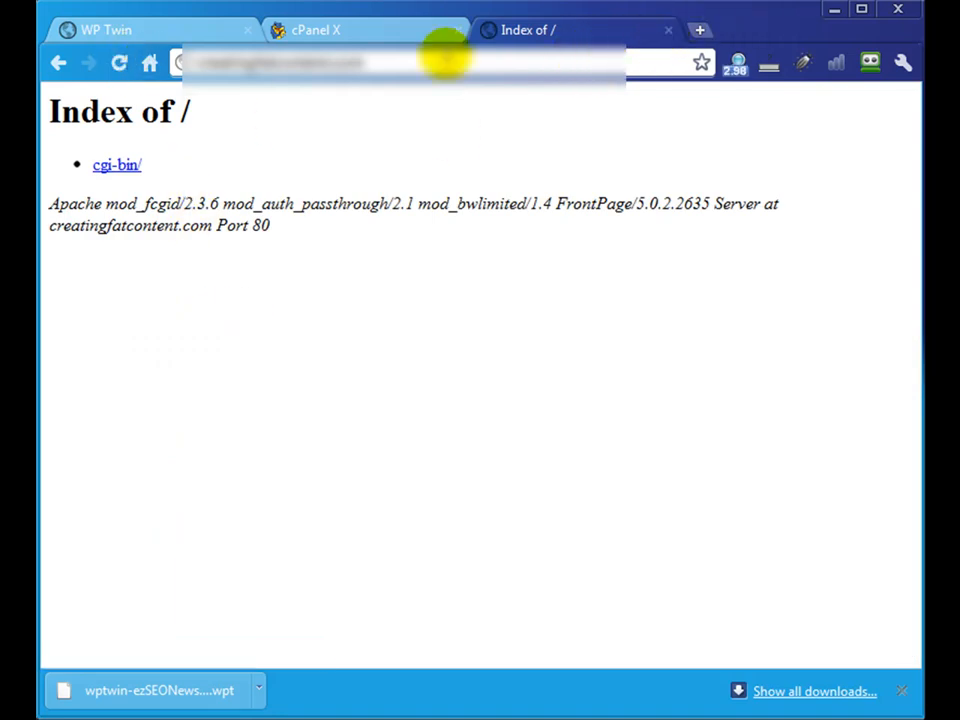
- Start a new WordPress installation with Fantastico in the HostGator control panel, choosing creatingfatcontent.com as domain and leaving the directory empty
left_click(330, 32)
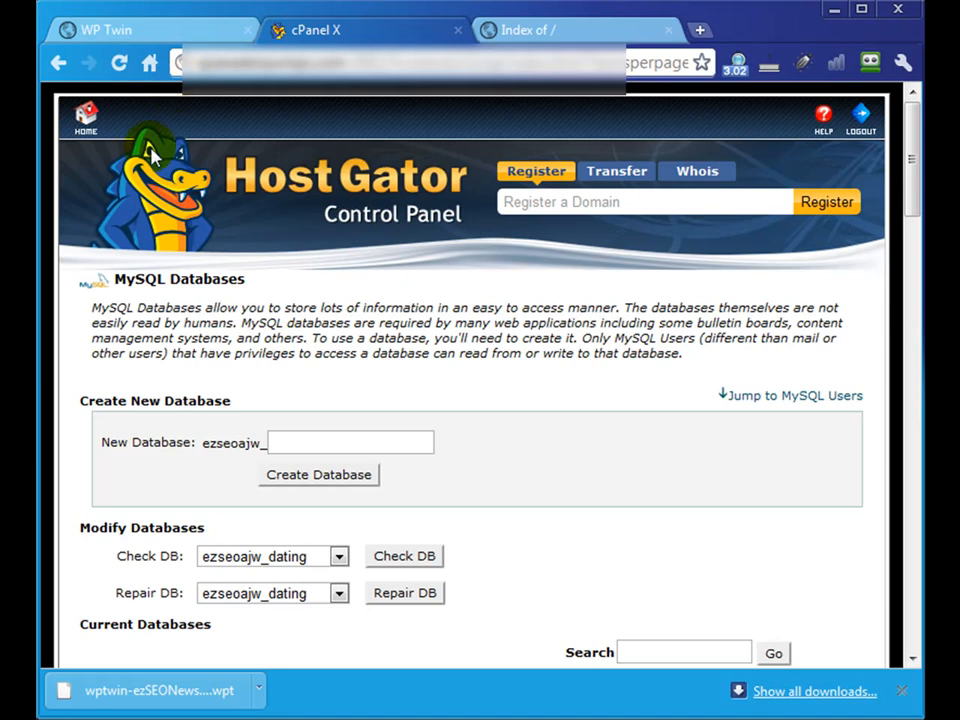
left_click(79, 125)
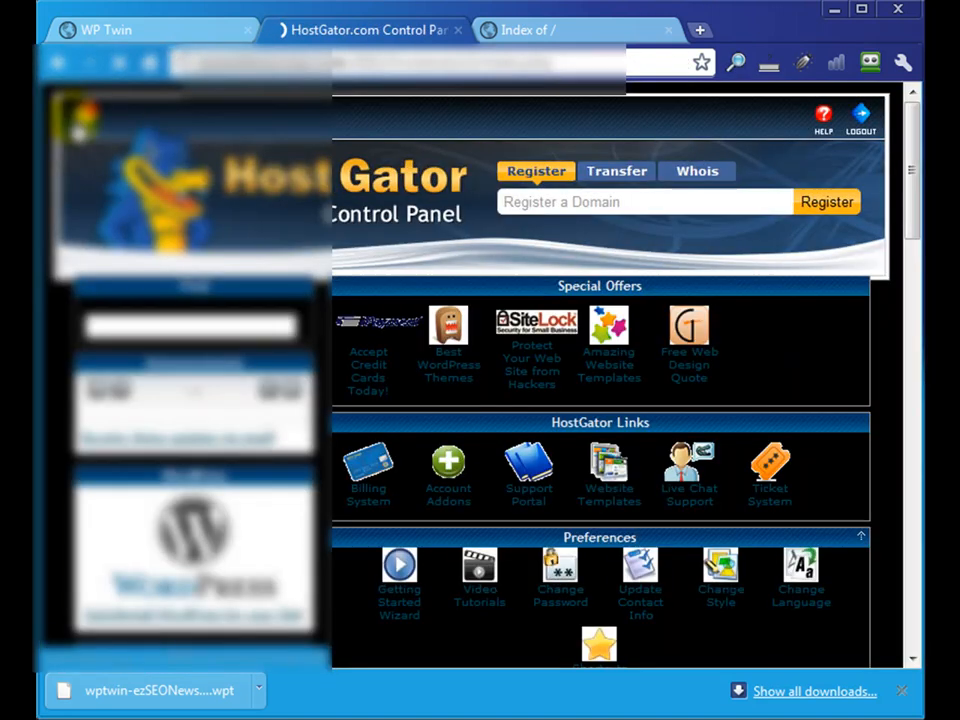
scroll(712, 346, "down", 15)
scroll(712, 347, "up", 2)
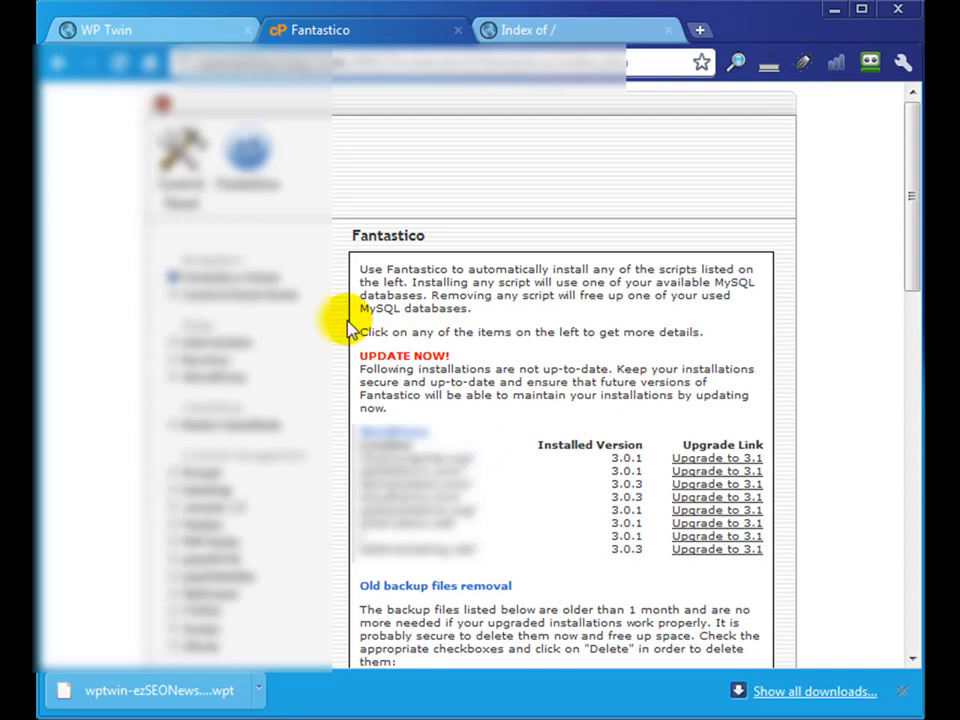
left_click(192, 376)
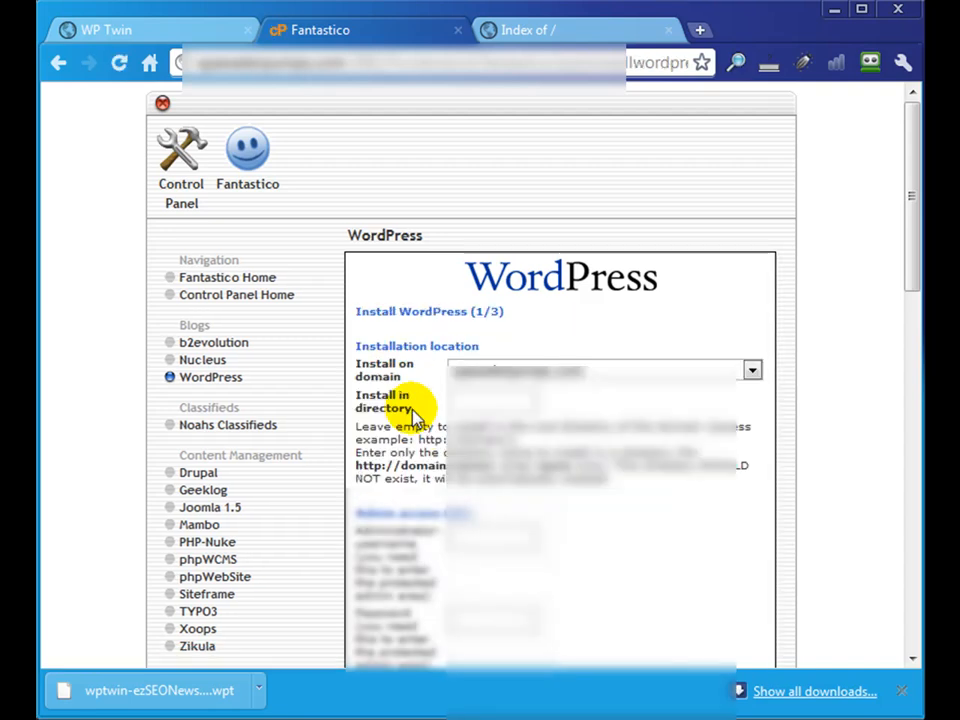
left_click(518, 370)
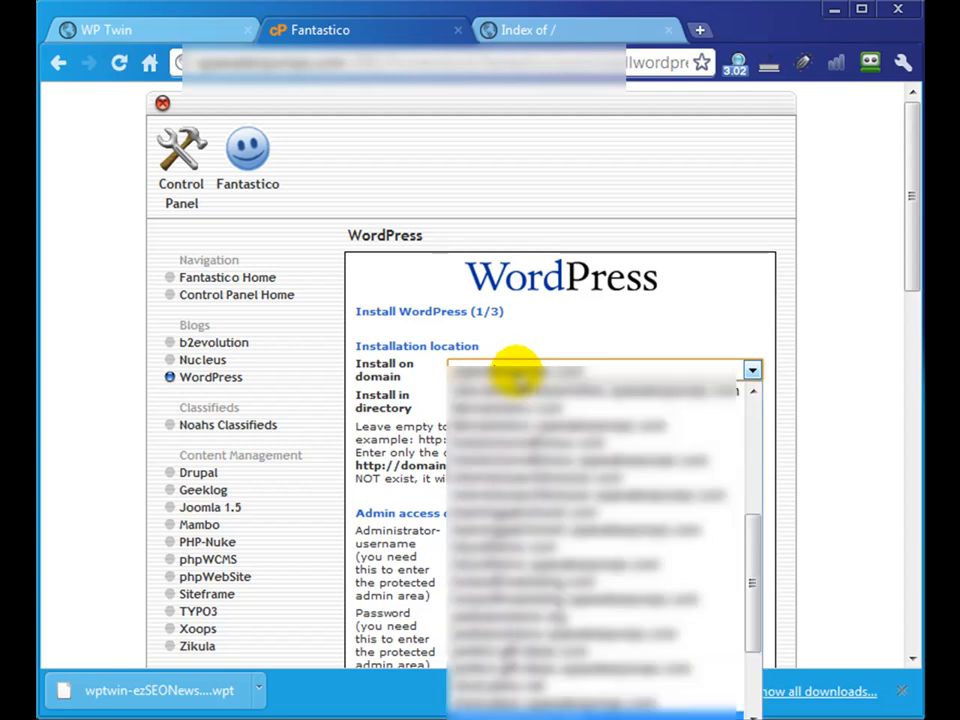
left_click_drag(746, 531, 754, 450)
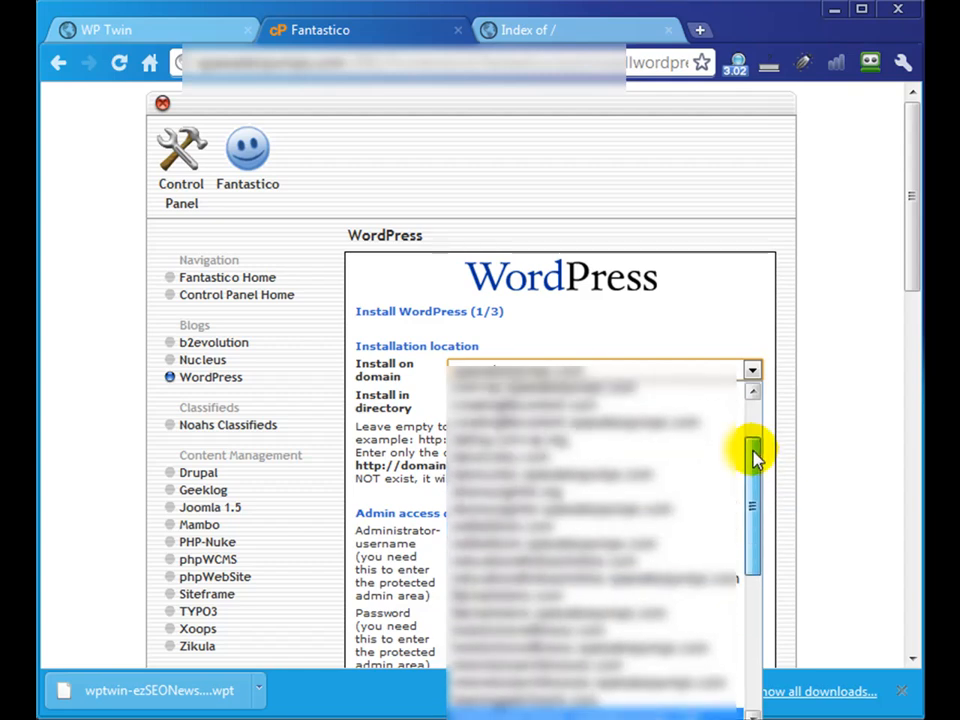
left_click(565, 408)
left_click(467, 400)
- Fill in the administrator username admin, the password, nickname and remaining site details, and complete the WordPress installation
scroll(505, 500, "down", 1)
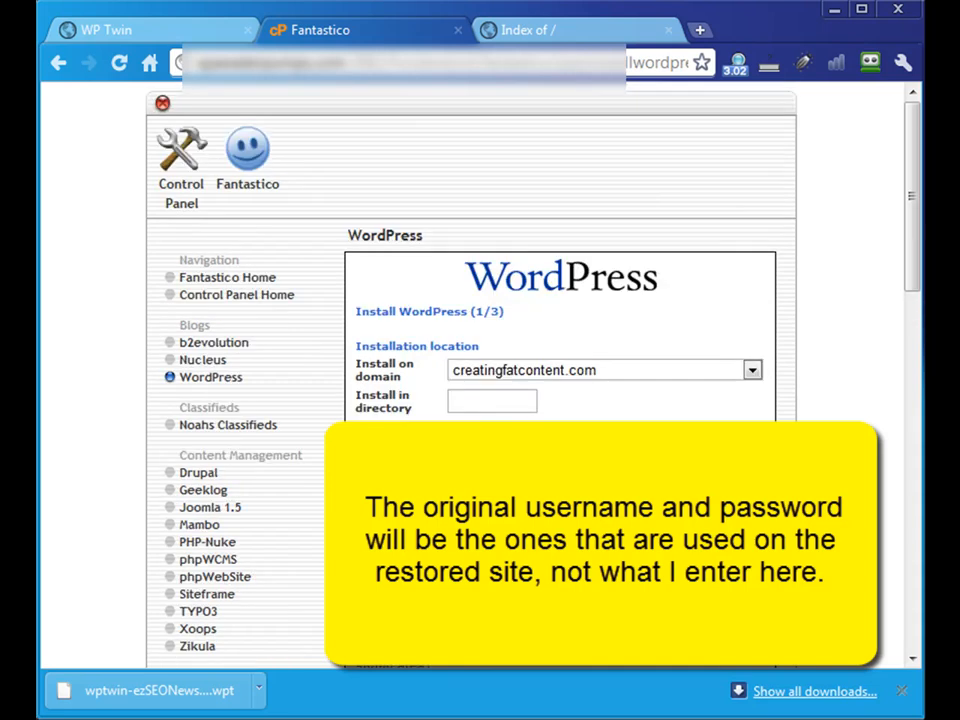
scroll(470, 380, "down", 5)
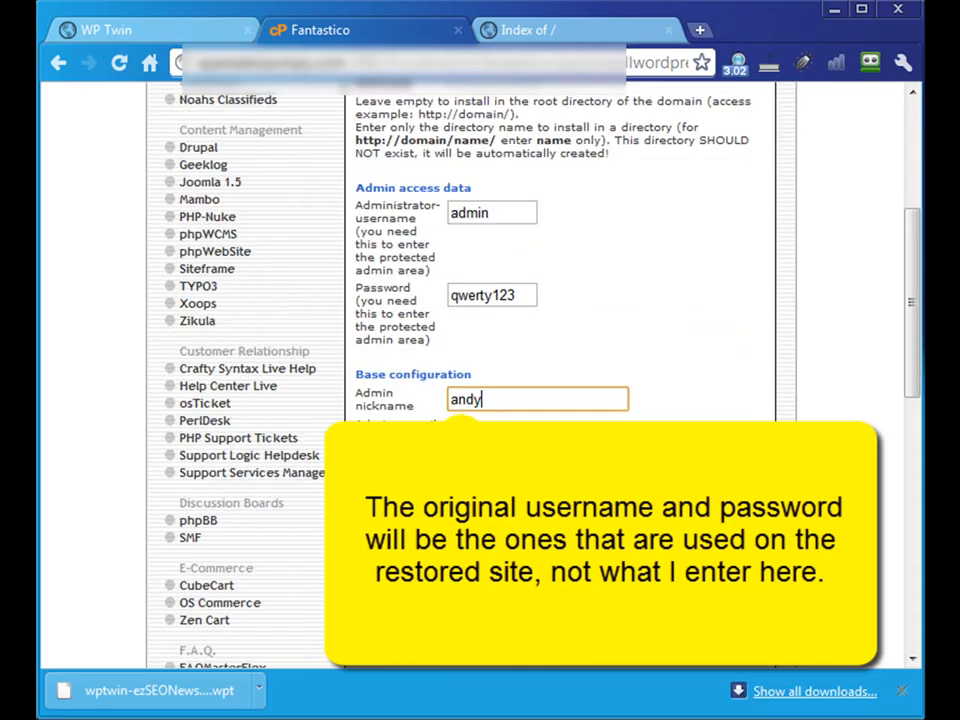
left_click_drag(452, 437, 721, 434)
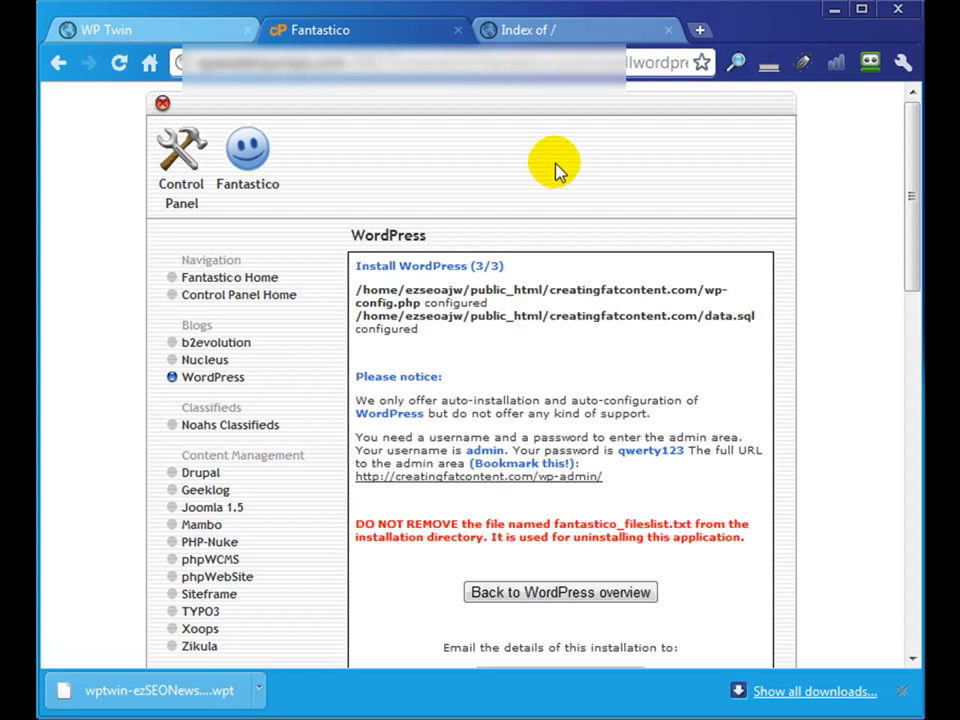
- Reload creatingfatcontent.com in its browser tab and look over the freshly installed default WordPress site
left_click(617, 33)
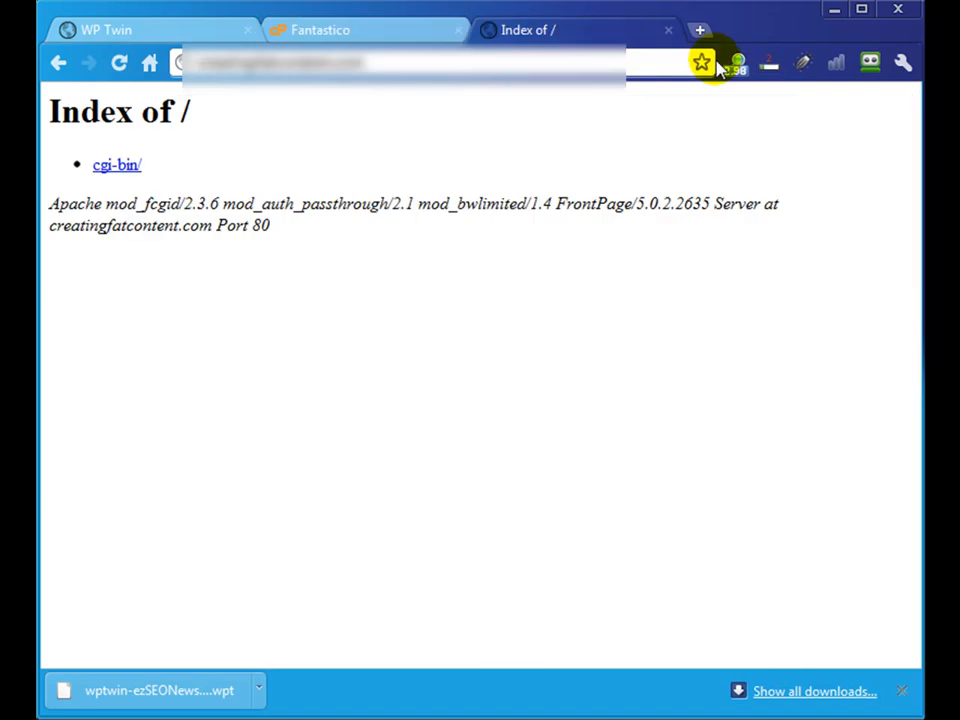
left_click(118, 64)
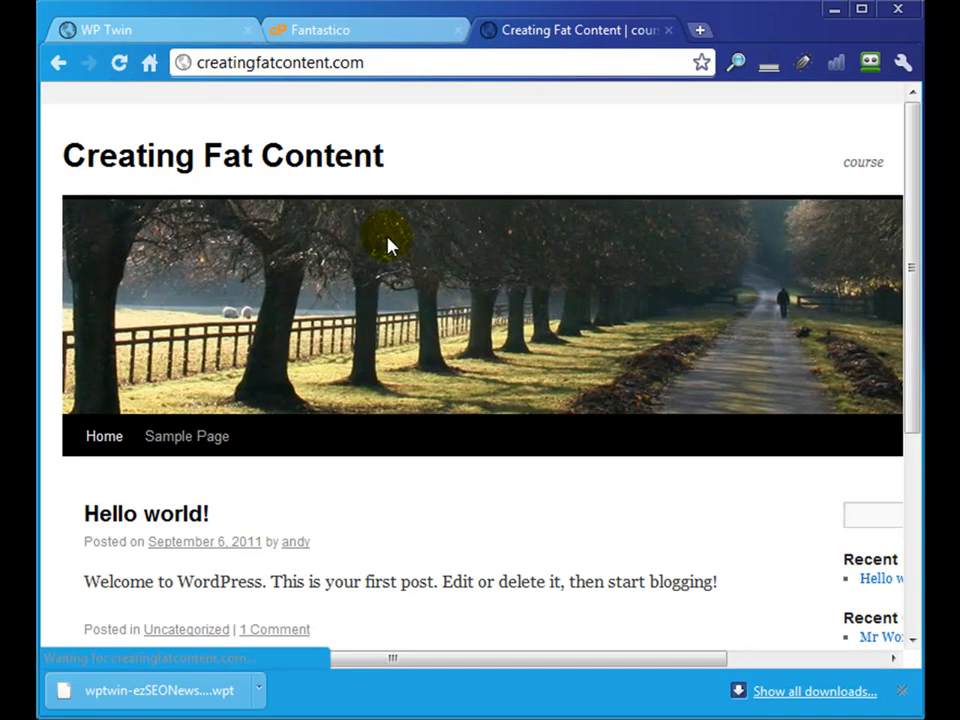
scroll(390, 245, "down", 3)
scroll(390, 245, "up", 3)
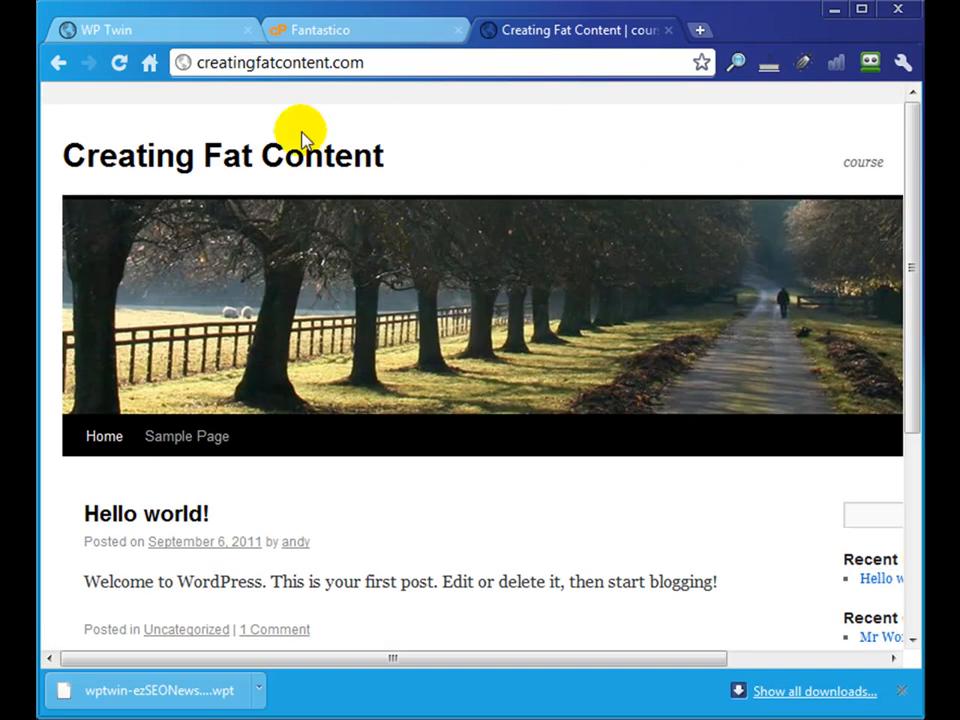
scroll(400, 283, "down", 3)
scroll(416, 279, "up", 3)
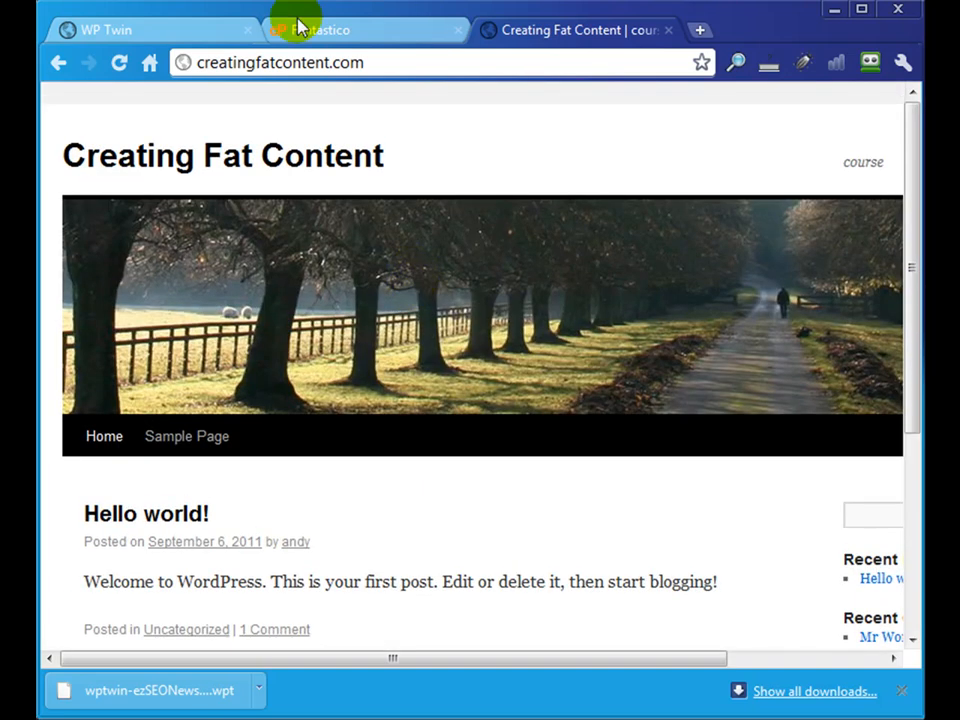
- Refresh the remote creatingfatcontent.com folder in the FTP client and upload wptwindeploy.php and the saved .wpt clone file to it
left_click(325, 33)
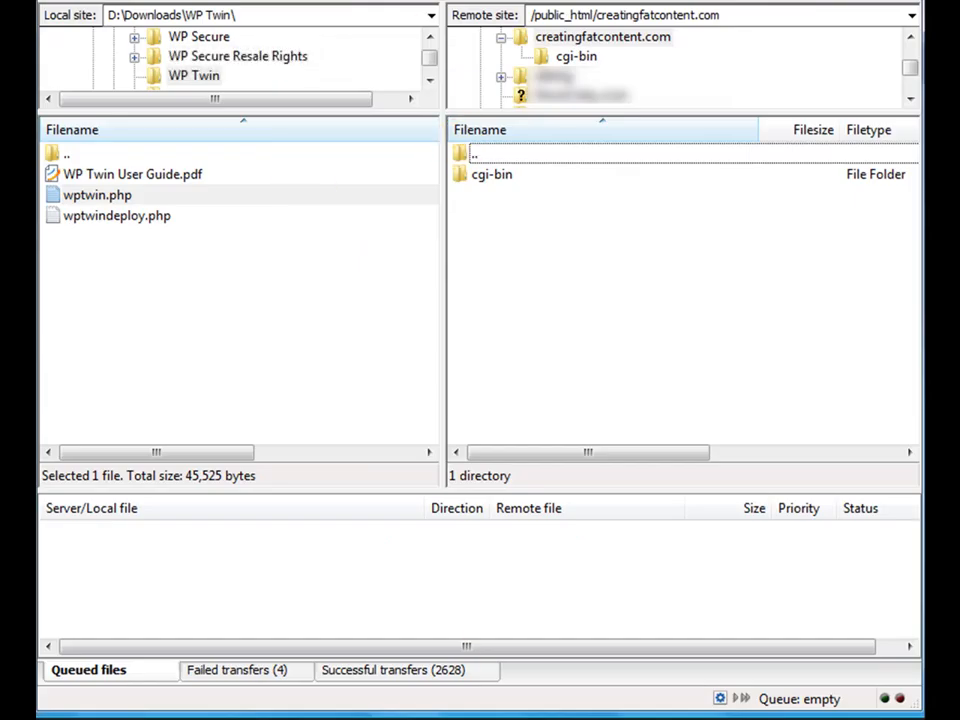
key("F5")
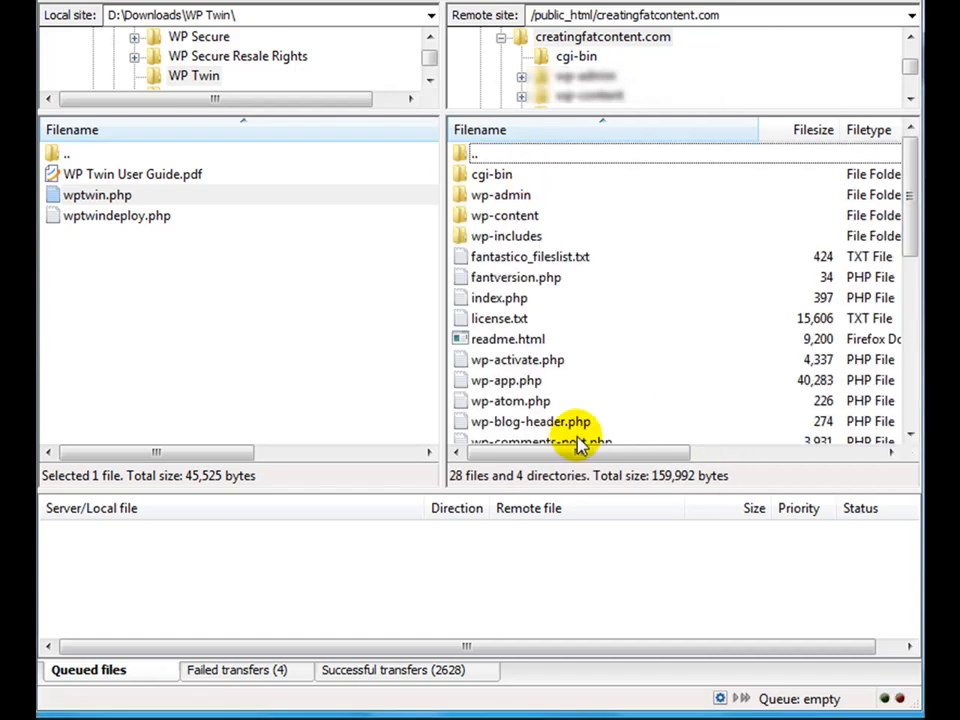
left_click_drag(0, 60, 0, 327)
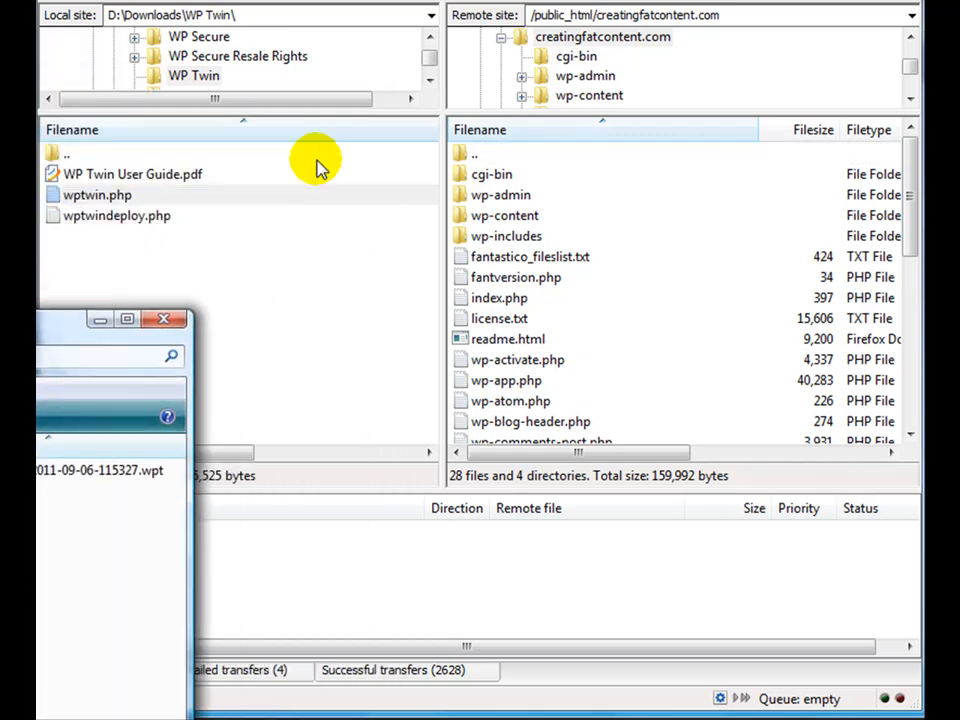
left_click(76, 218)
left_click_drag(76, 222, 618, 343)
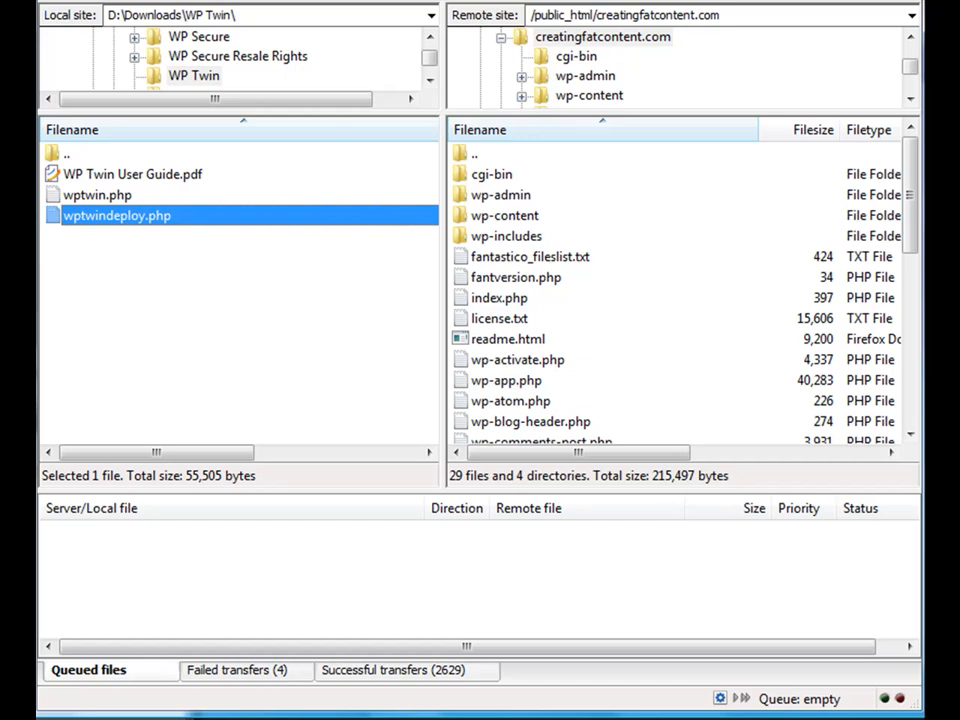
left_click_drag(78, 217, 603, 378)
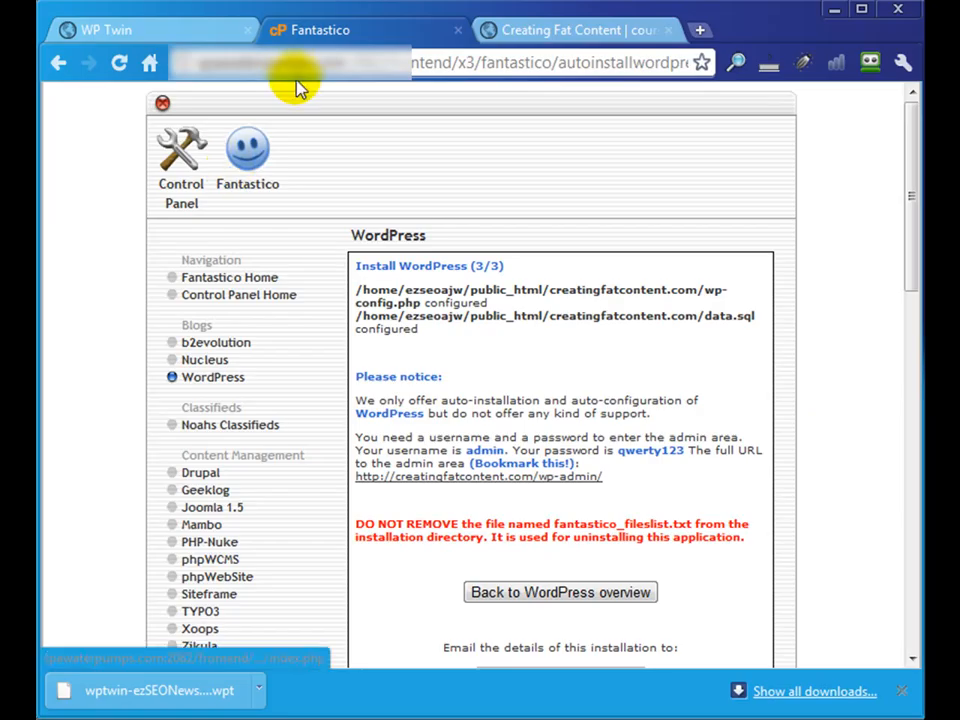
- Load creatingfatcontent.com/wptwindeploy.php in the browser tab showing the new site
left_click(565, 32)
triple_click(425, 64)
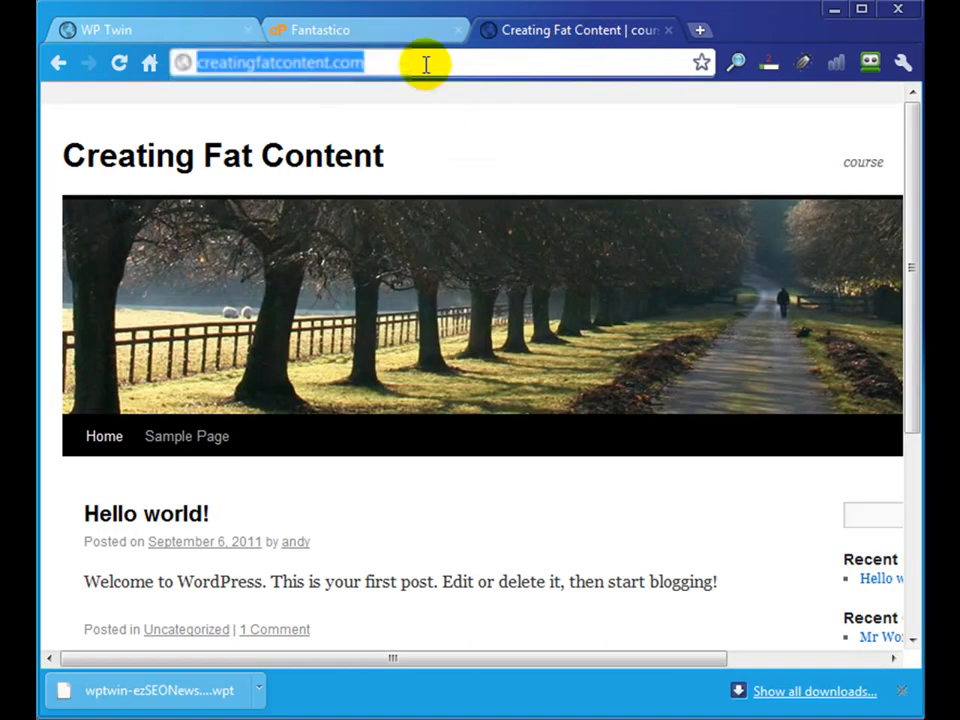
double_click(425, 64)
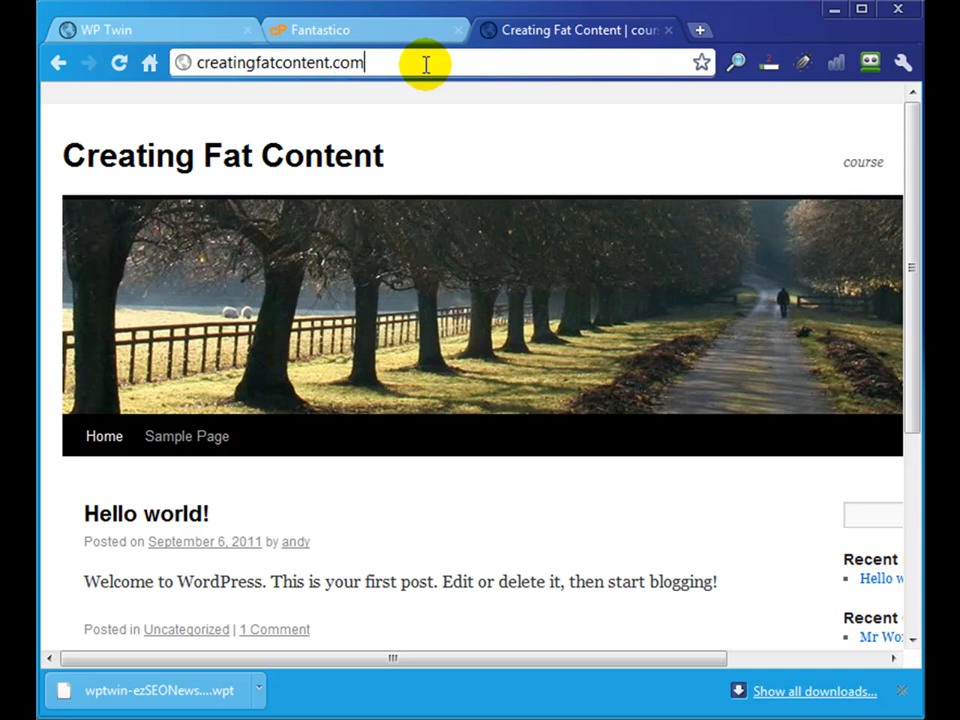
type("/")
type("wptwindeploy.php")
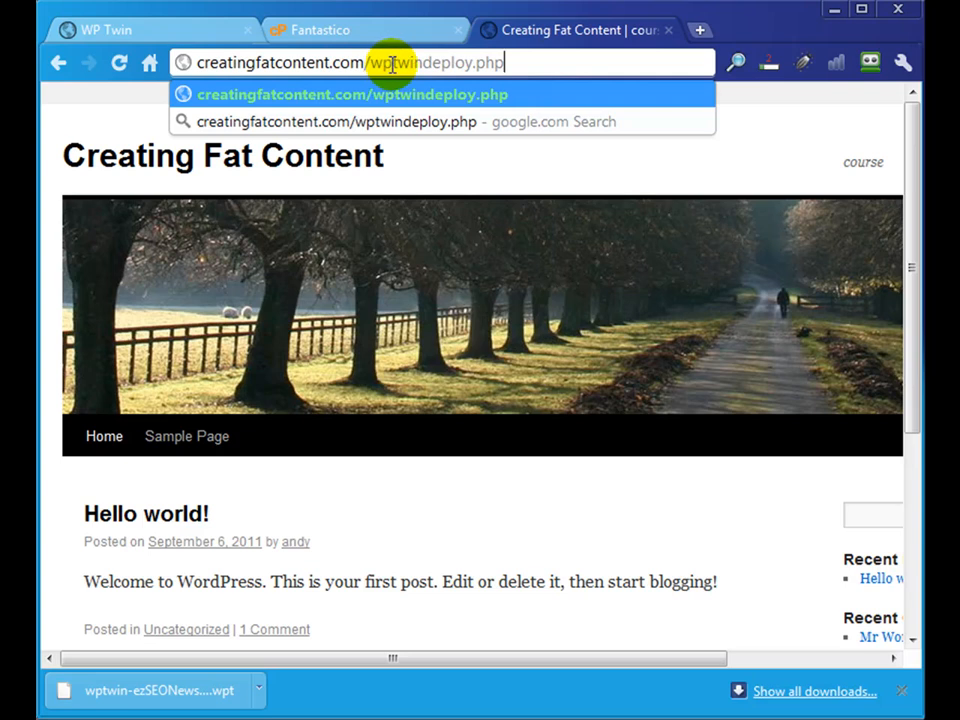
key("Return")
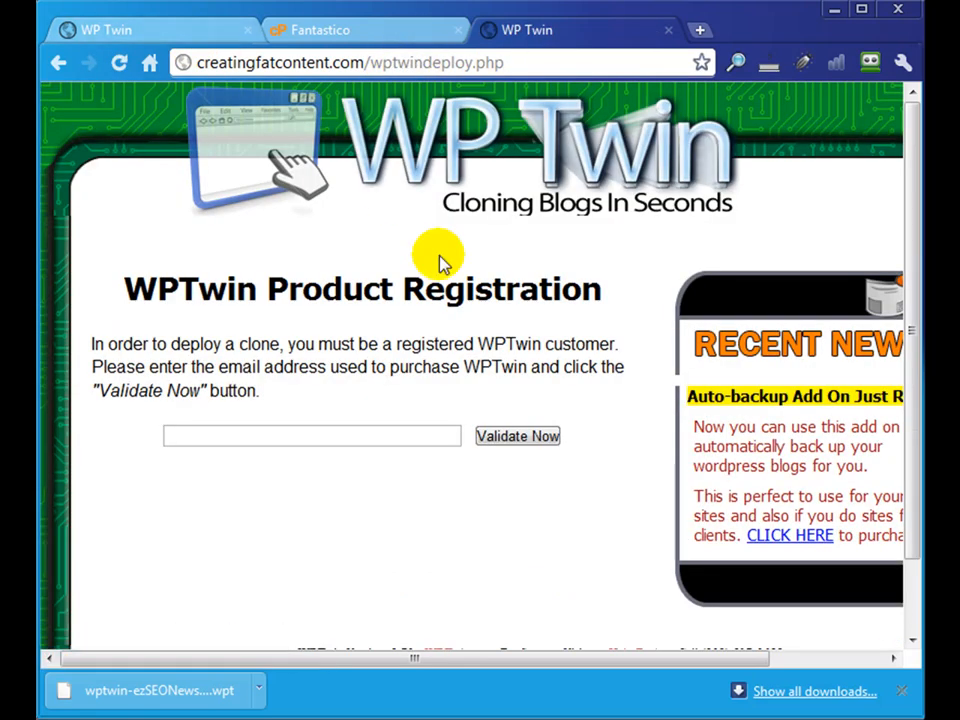
- Validate the WP Twin product registration with the e-mail address used for the purchase
left_click(375, 435)
key("ctrl+v")
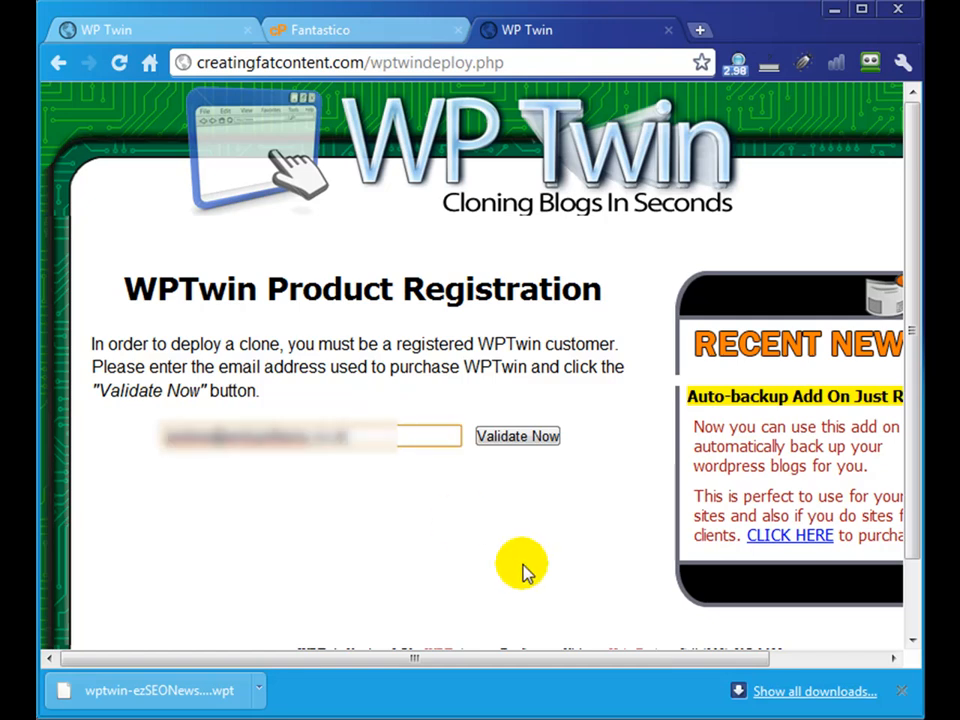
left_click(515, 440)
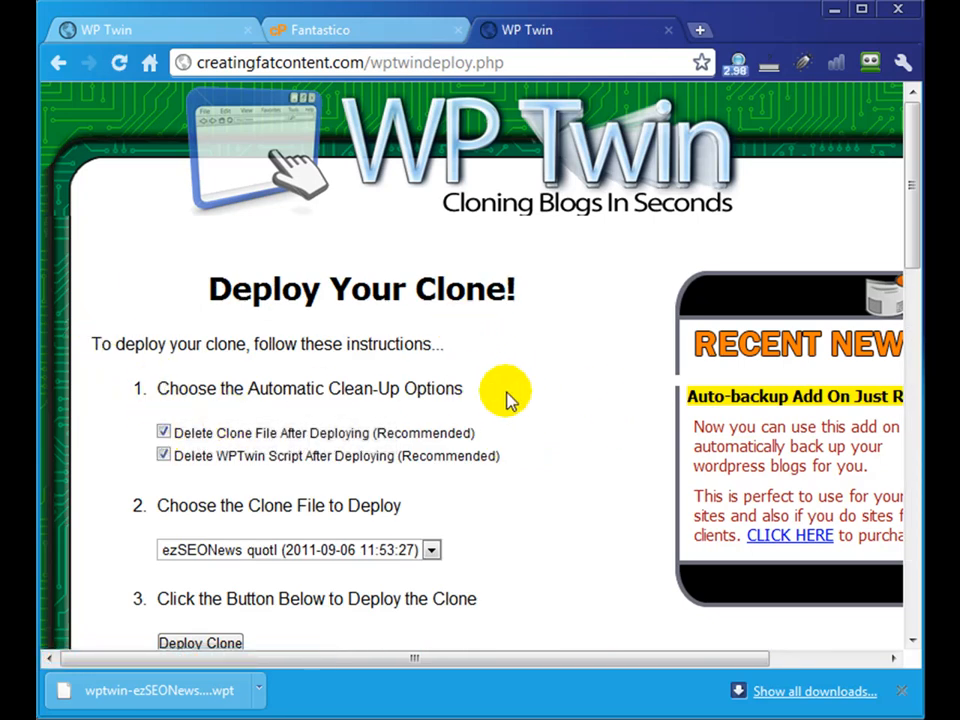
scroll(505, 394, "down", 1)
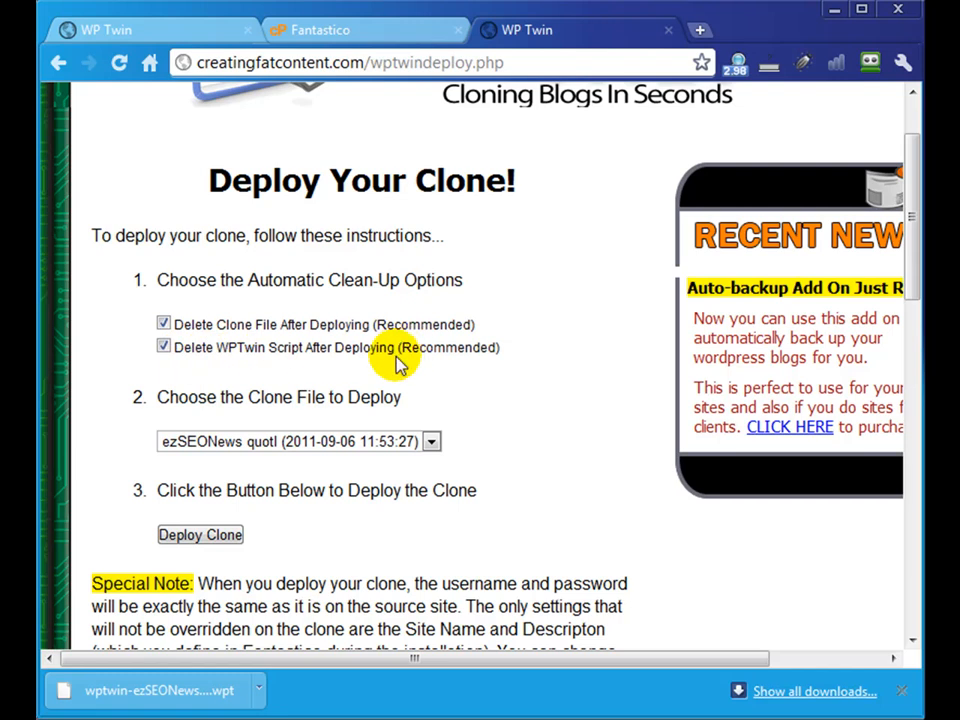
left_click(272, 441)
left_click(271, 468)
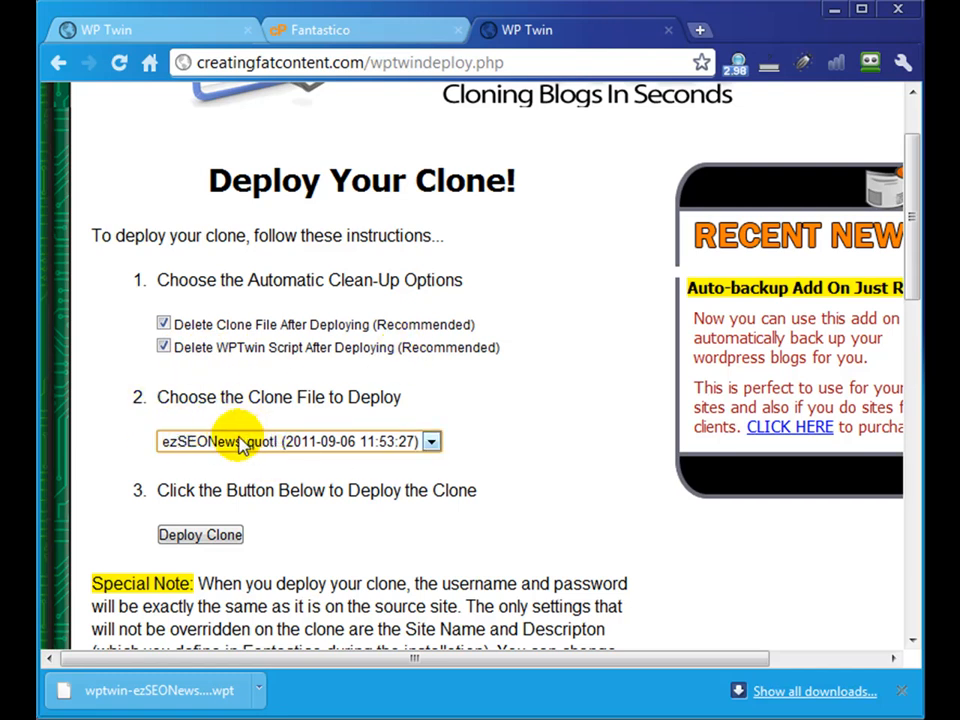
left_click(229, 536)
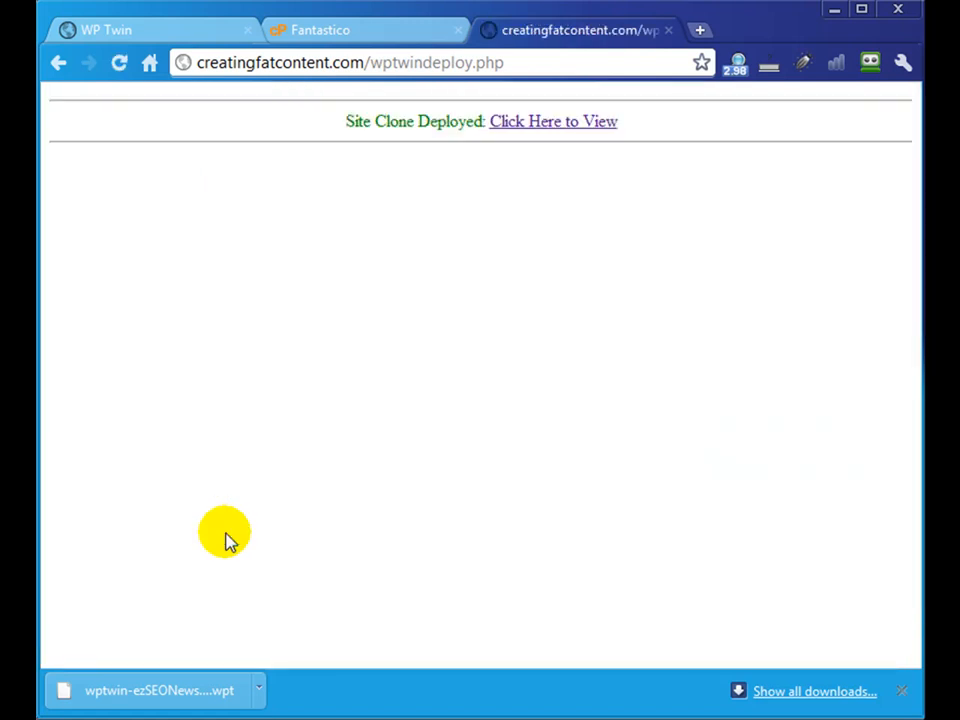
- Open the deployed creatingfatcontent.com site from the deployment page and look over its home page
left_click(522, 128)
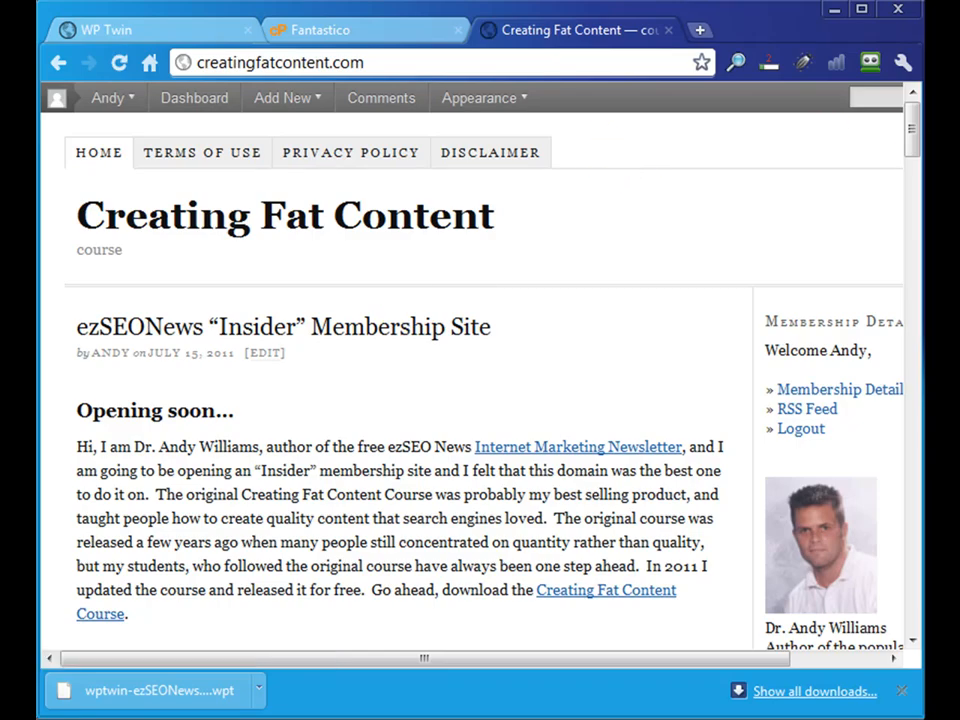
left_click_drag(911, 118, 821, 111)
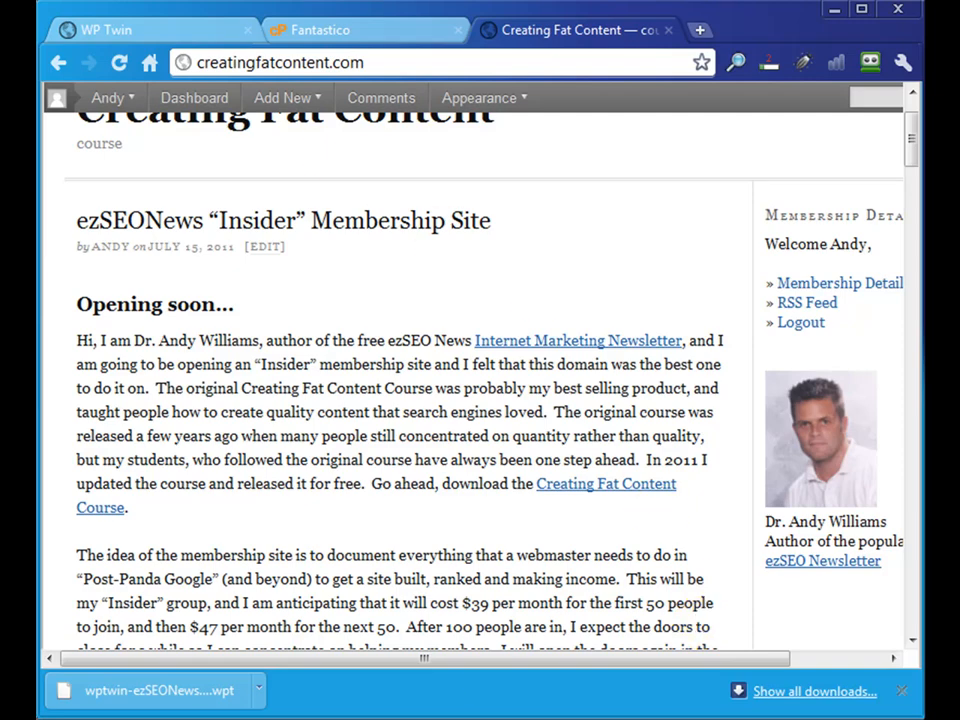
- Switch to the FTP client, refresh the remote creatingfatcontent.com folder and inspect its folders, including coursematerials, fatcc, images, paypal, scopbin and screenshots
left_click(581, 718)
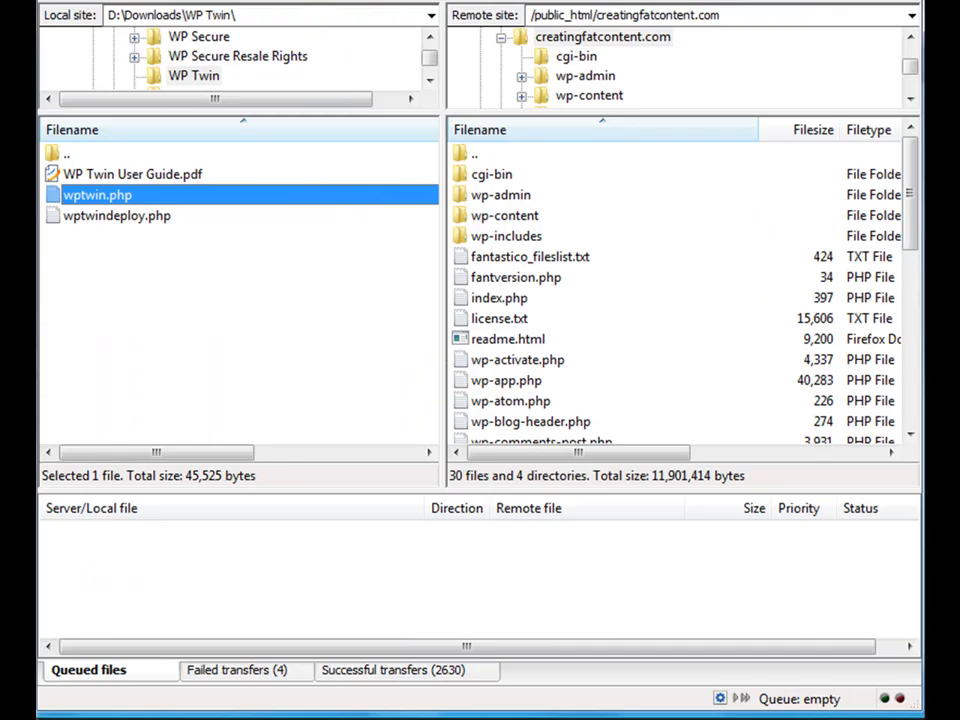
left_click(240, 0)
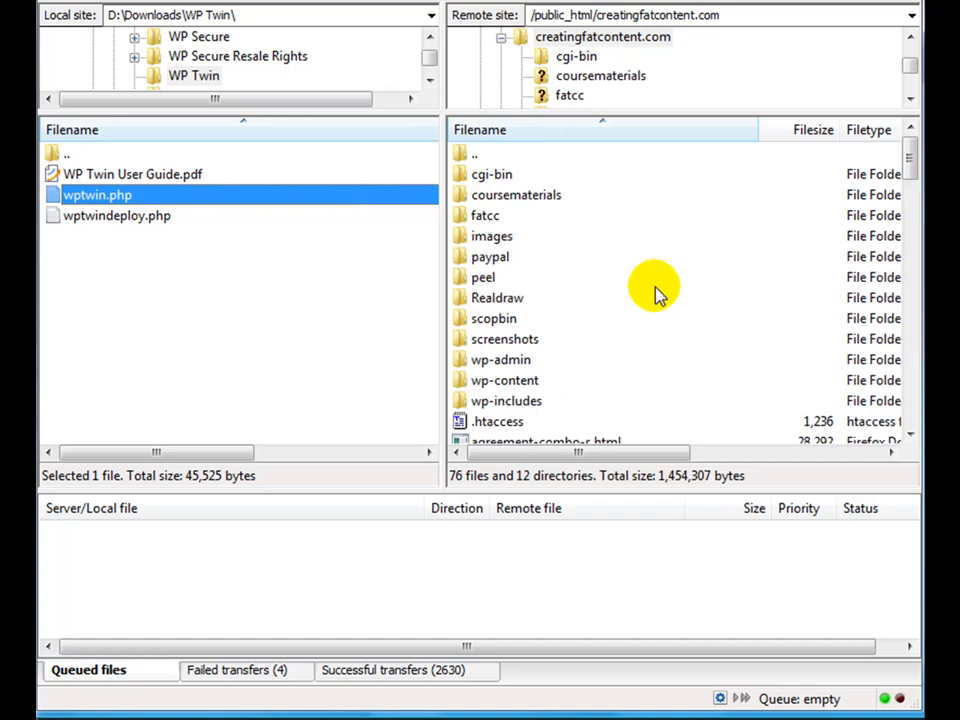
left_click(527, 195)
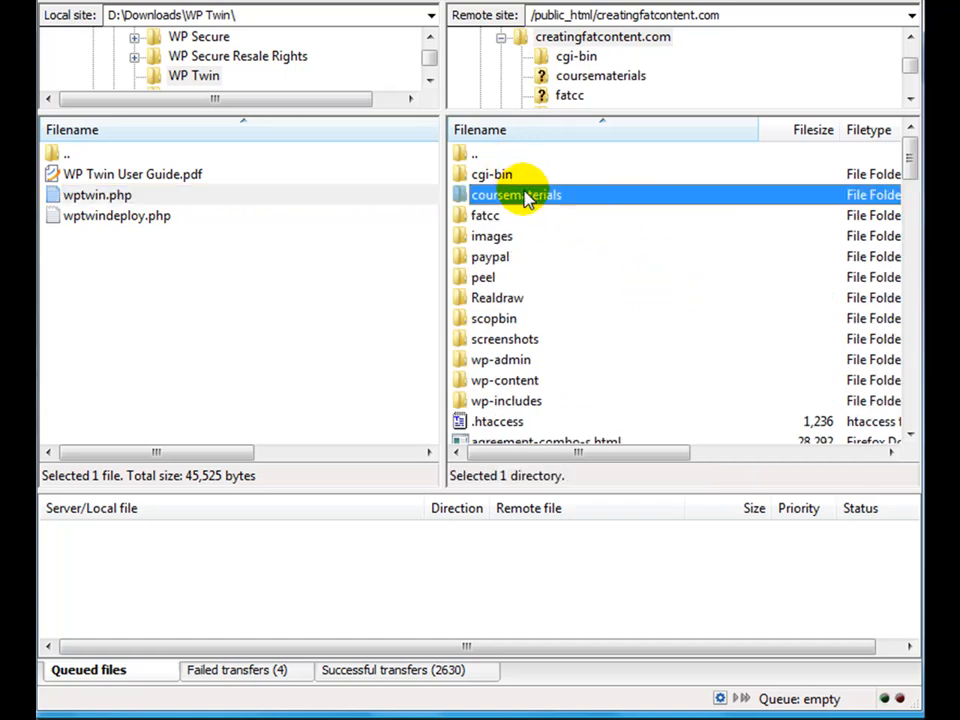
left_click(487, 215)
left_click(492, 238)
left_click(489, 258)
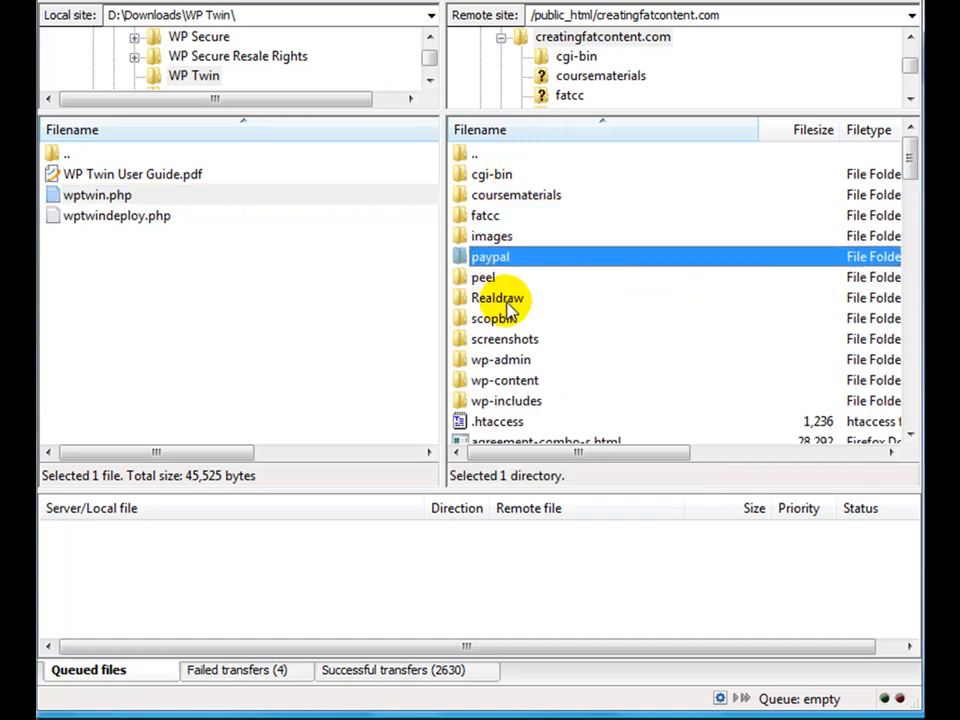
left_click(500, 339)
left_click(497, 318)
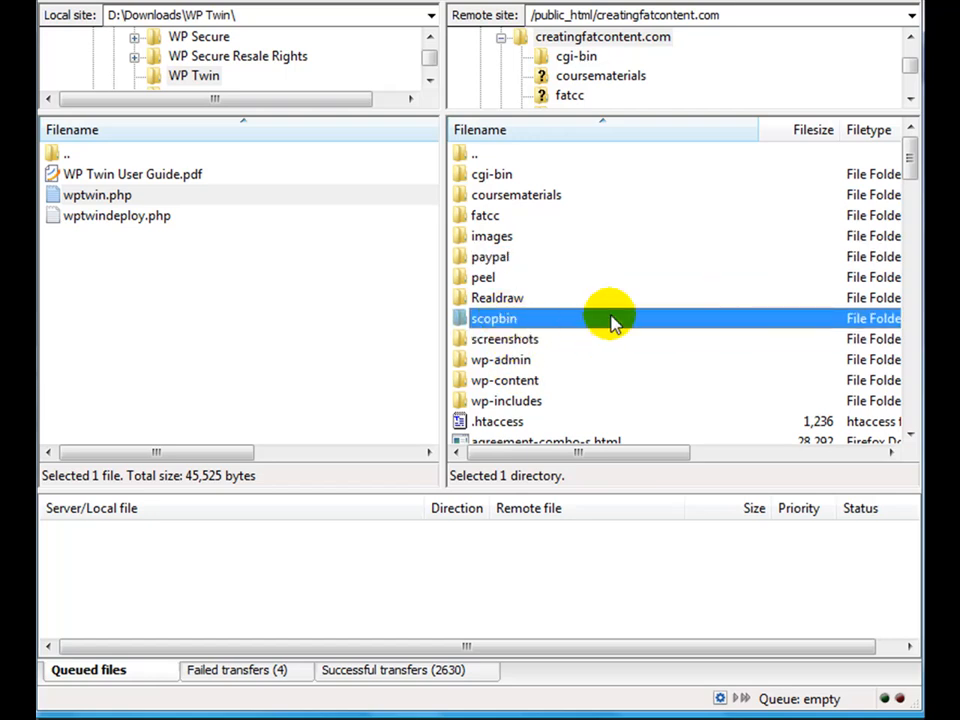
scroll(590, 300, "down", 2)
scroll(590, 300, "up", 2)
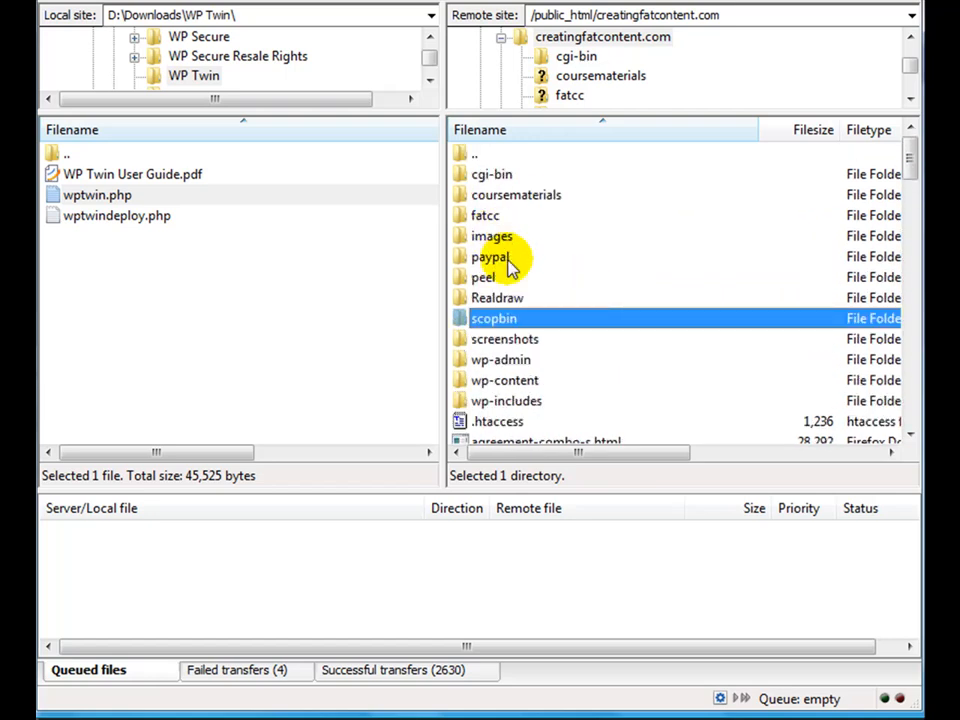